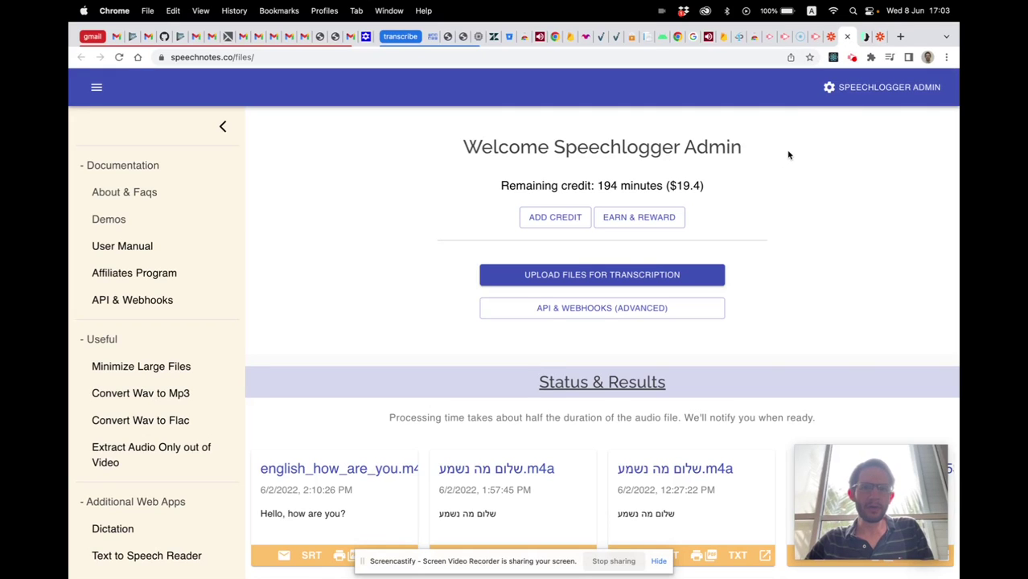
- Switch from the Speechnotes files page to the Zapier Dashboard tab
click(881, 37)
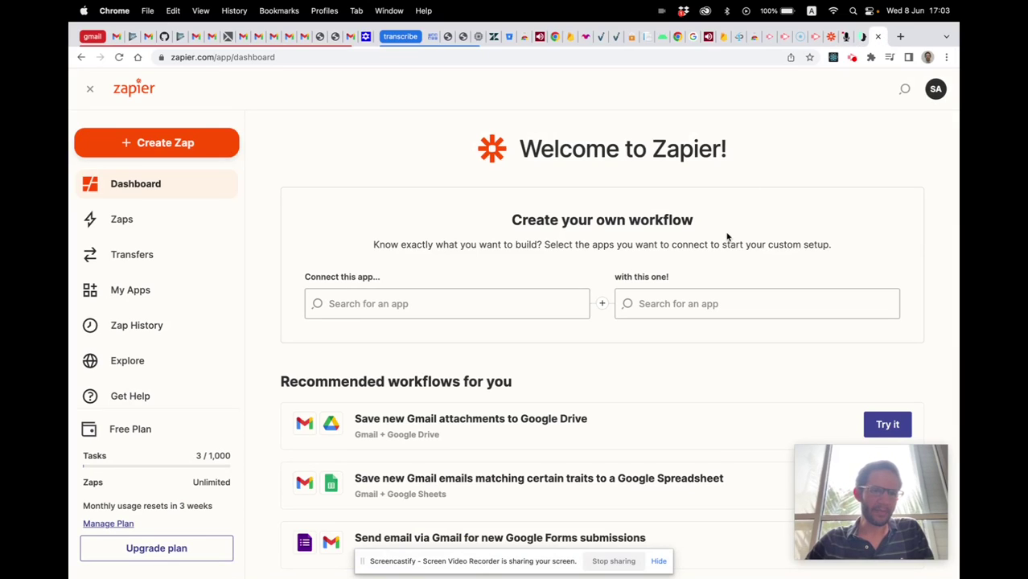
- Create a new zap with JustCall's Call Ended trigger event and continue to account sign-in
click(170, 144)
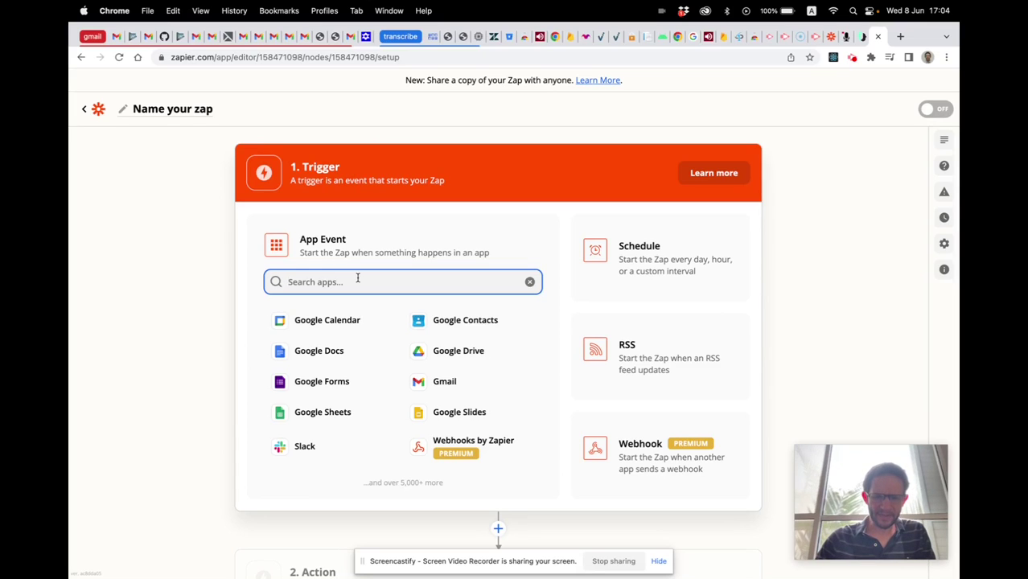
text(jus)
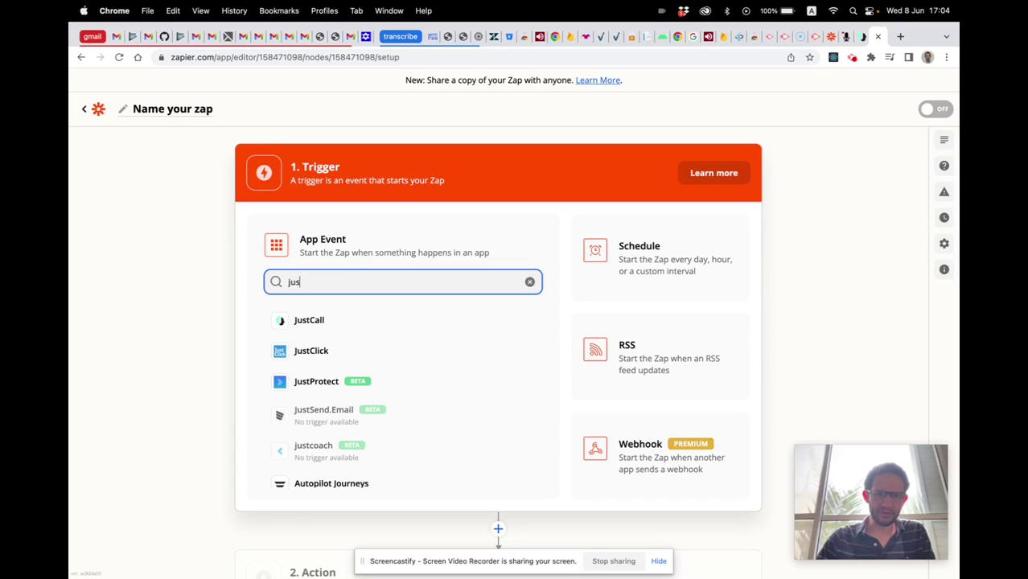
click(318, 322)
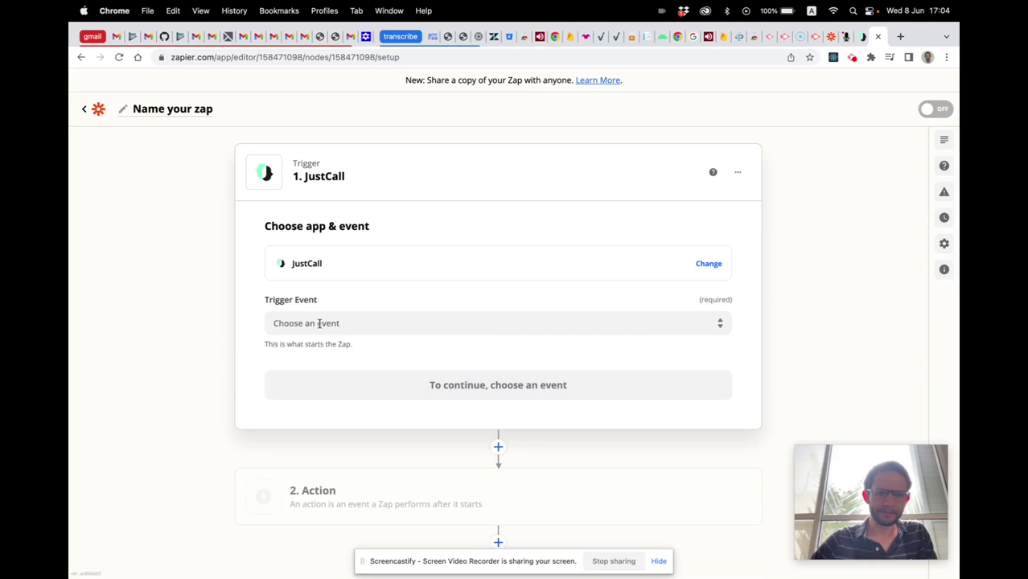
click(350, 324)
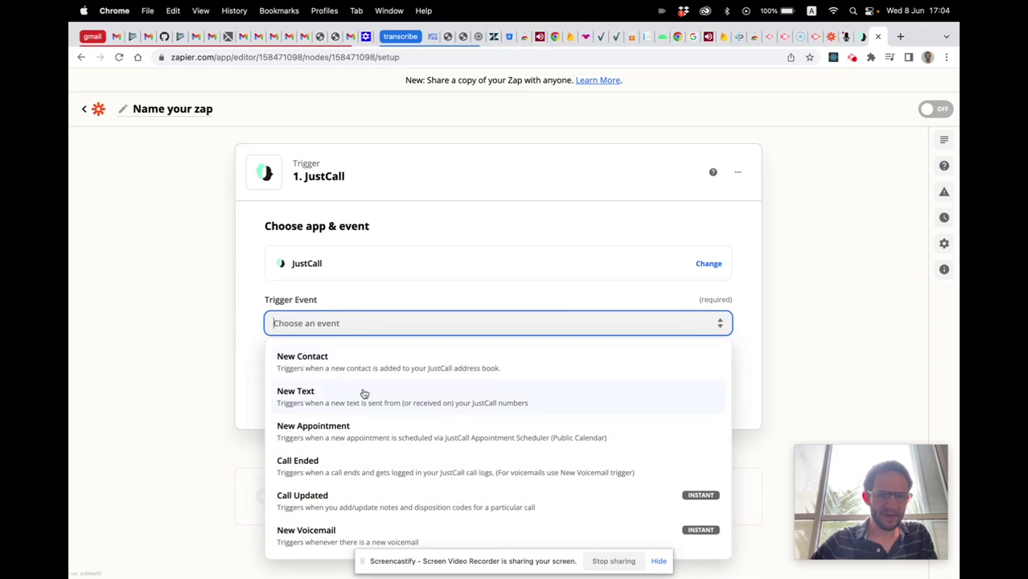
click(365, 469)
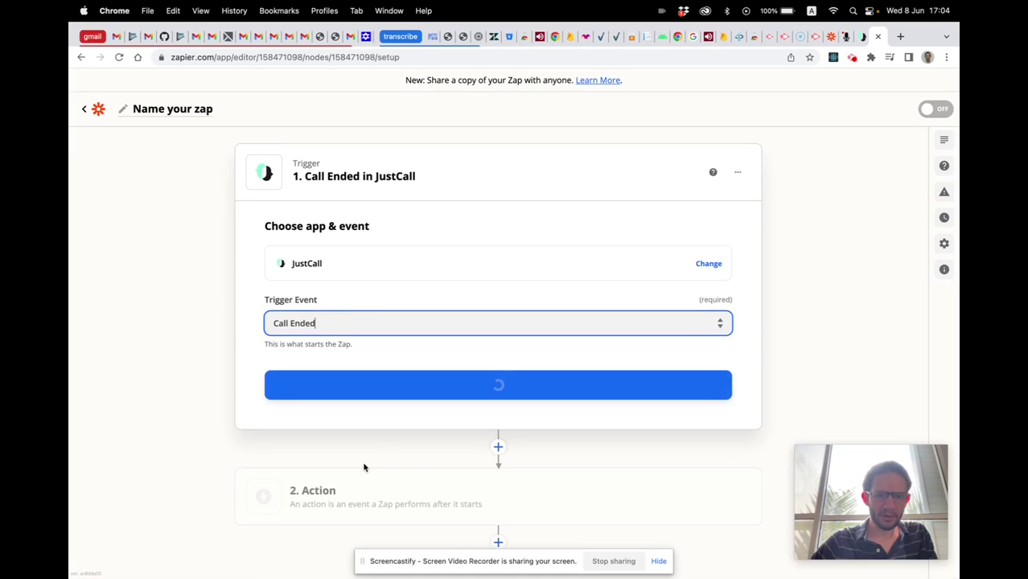
click(503, 390)
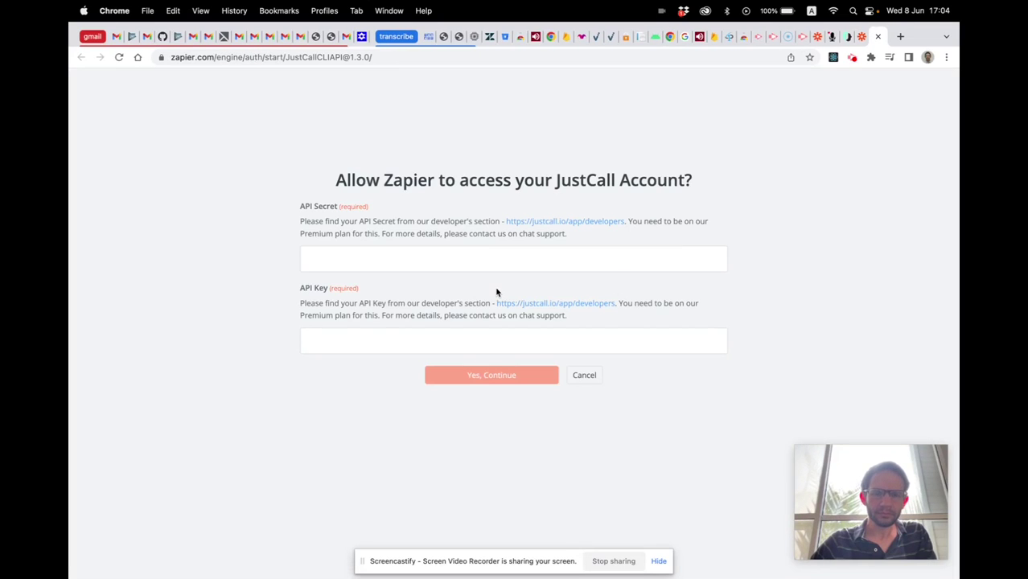
- Copy the JustCall API key from Developers settings into Zapier's authorization form
click(847, 38)
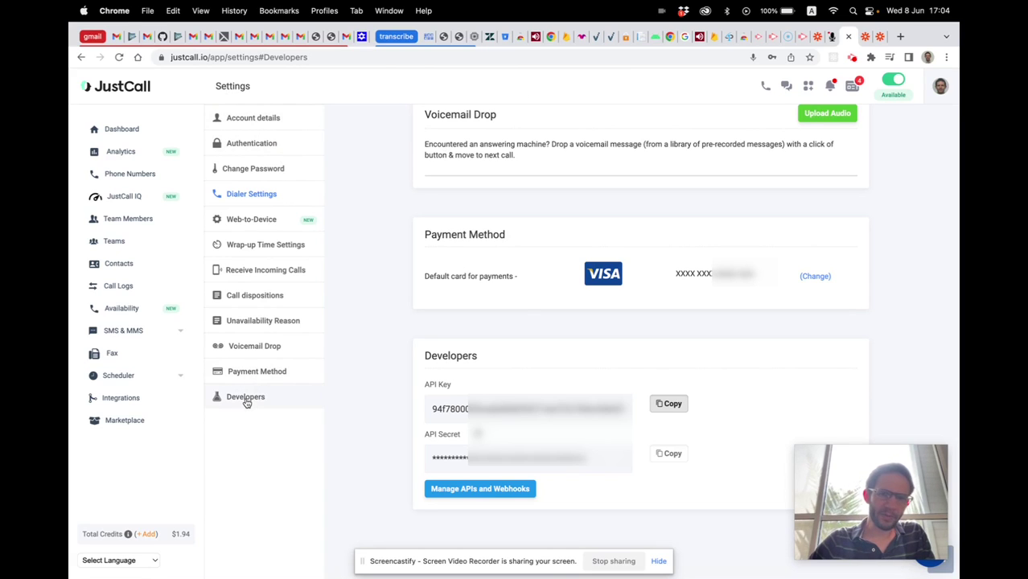
click(676, 404)
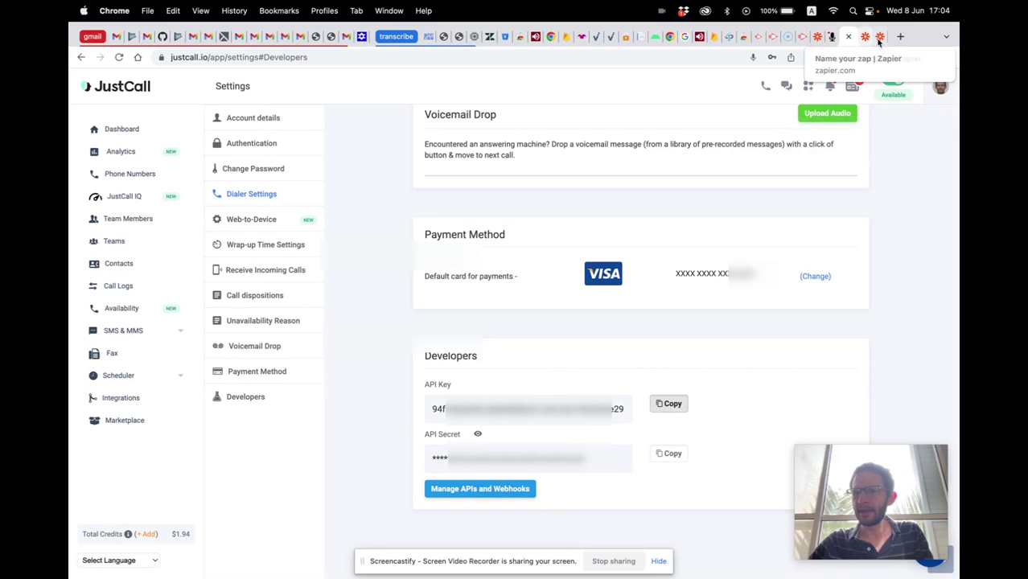
click(876, 40)
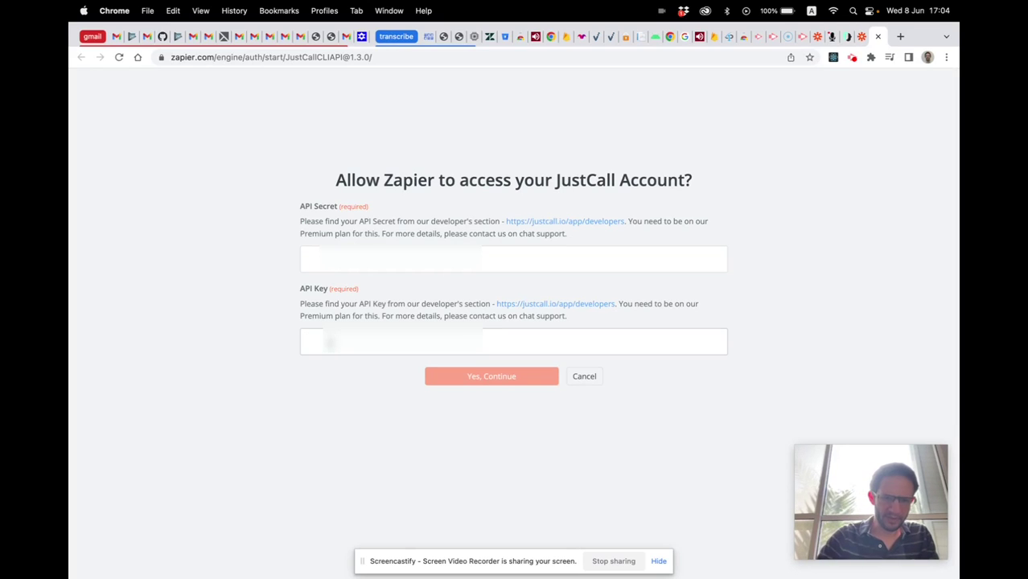
key(super+v)
- Reveal and copy the JustCall API secret into Zapier's form, then submit the credentials
click(367, 258)
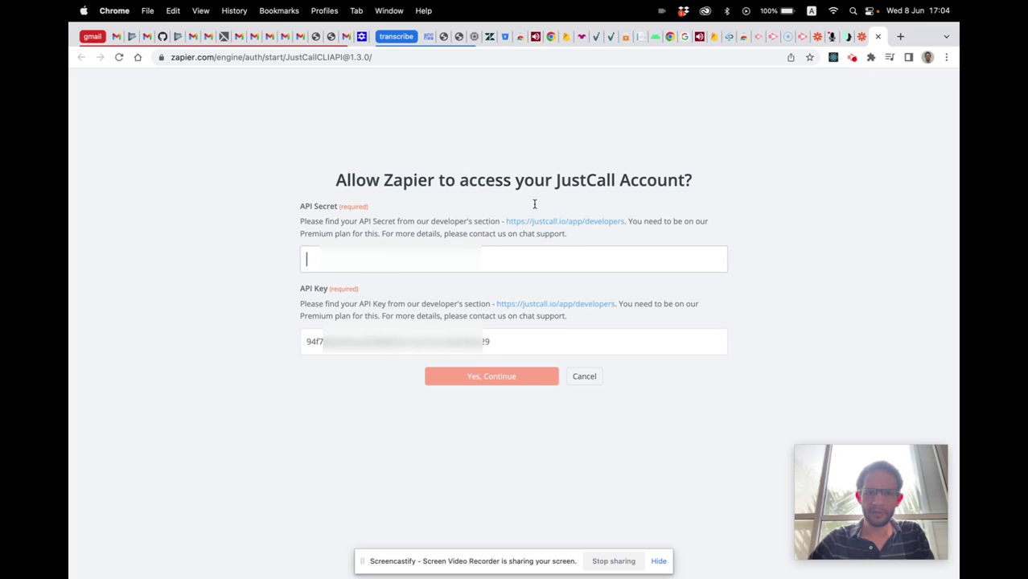
click(848, 37)
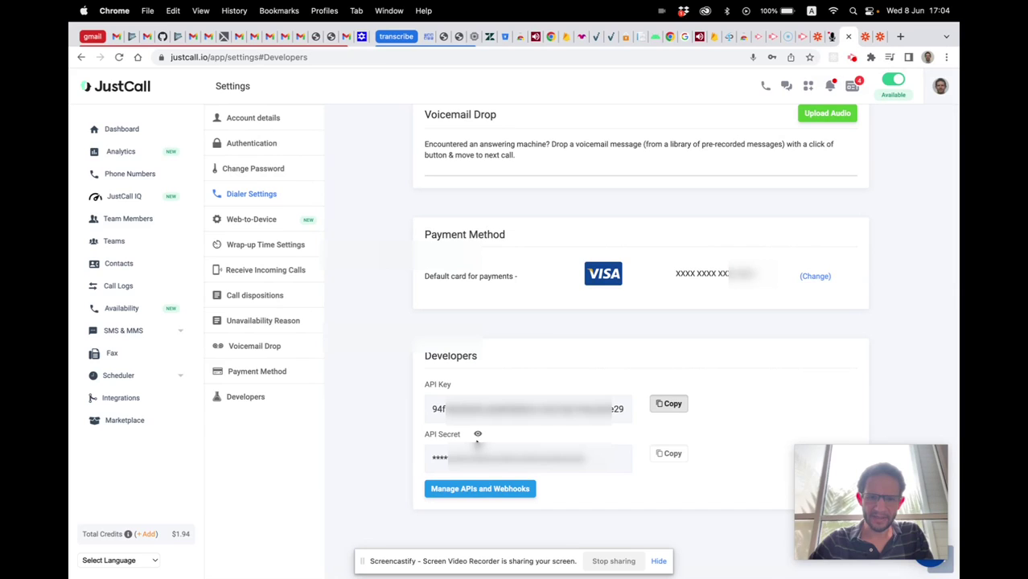
click(477, 433)
click(668, 454)
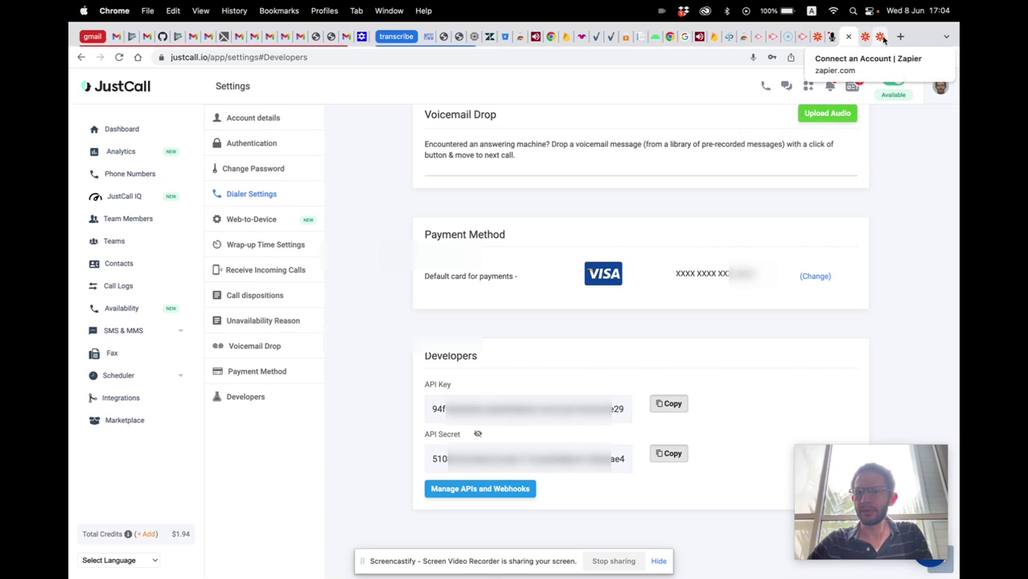
click(879, 37)
key(super+v)
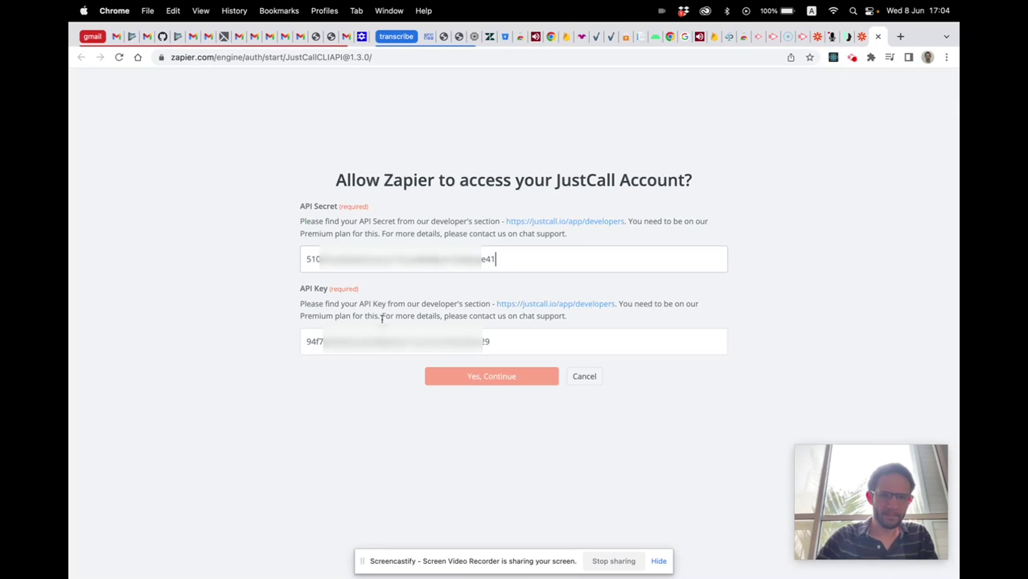
click(472, 377)
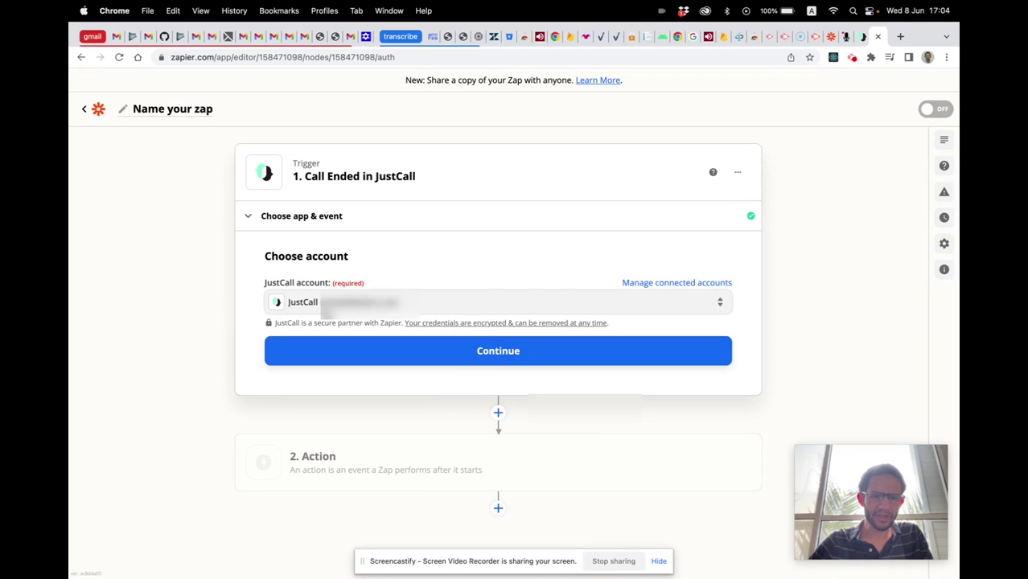
- Confirm the JustCall account, skip the Call Ended trigger test, and finish the trigger
click(502, 356)
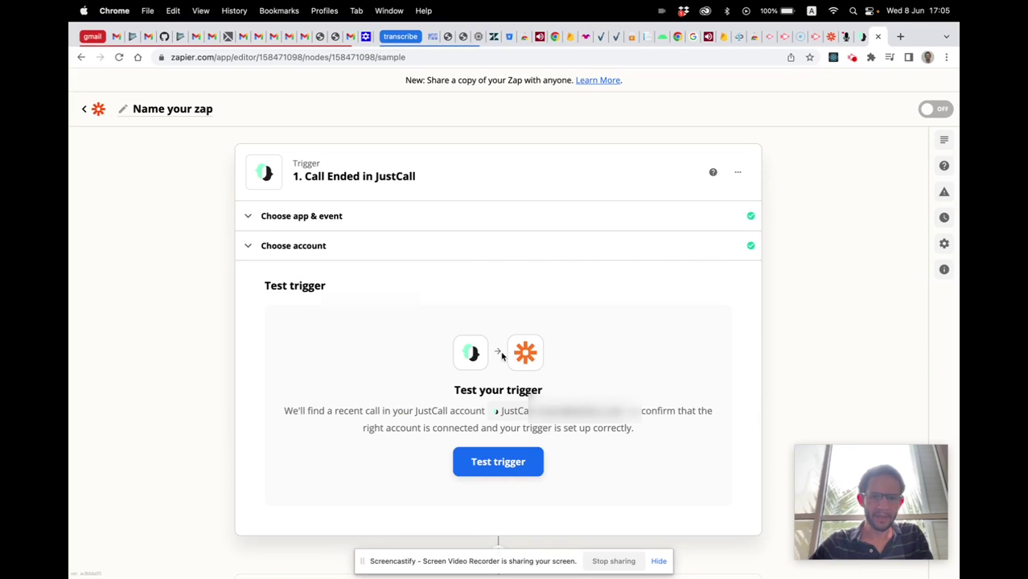
click(498, 466)
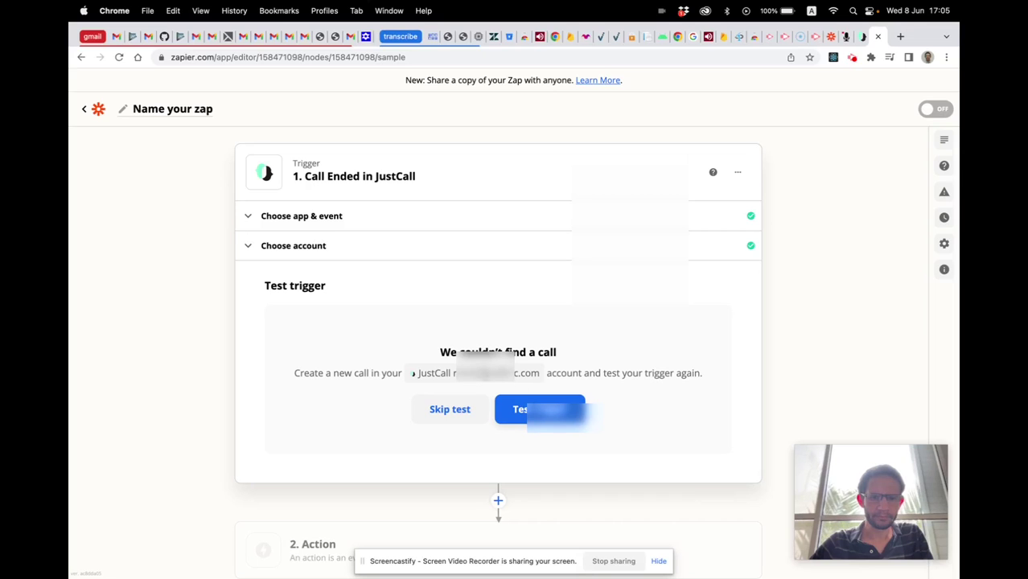
click(441, 414)
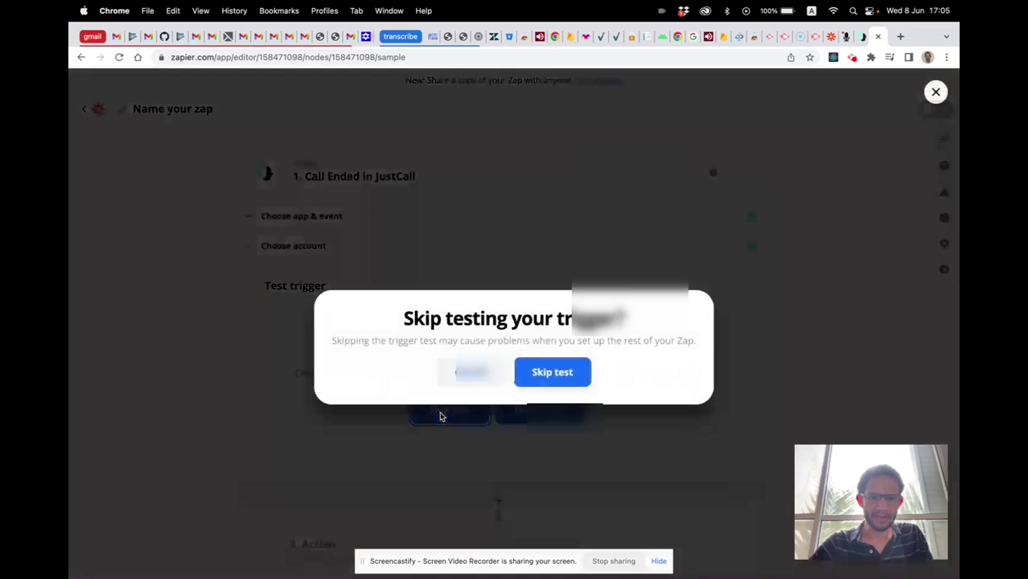
click(552, 373)
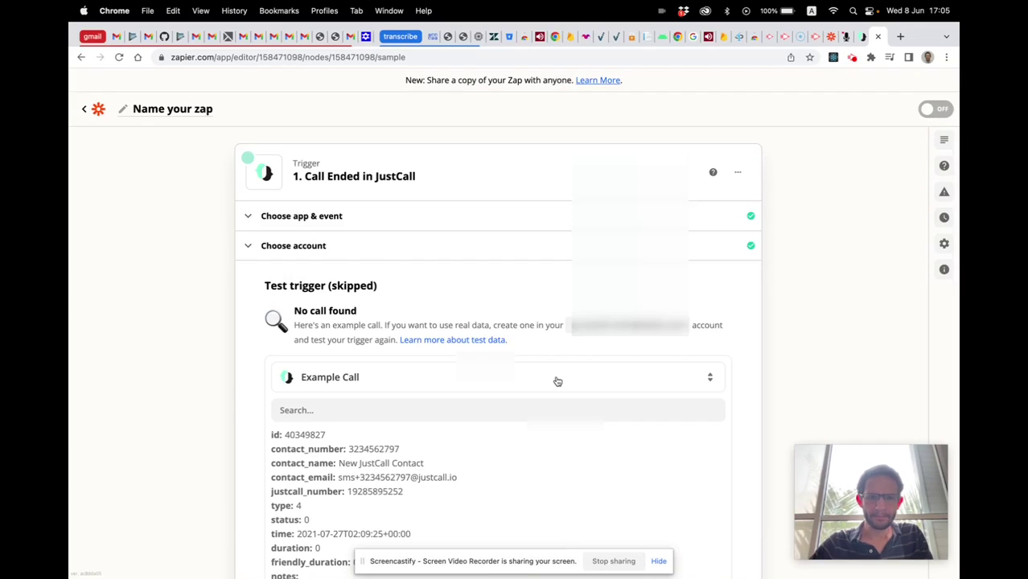
scroll(557, 381, down, 2)
scroll(557, 380, down, 3)
scroll(568, 375, up, 1)
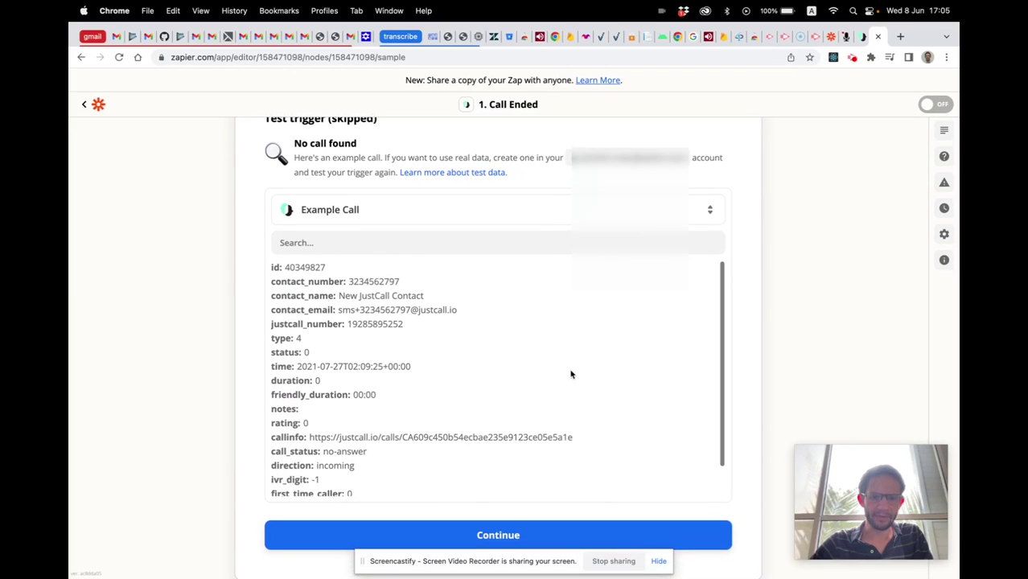
click(481, 540)
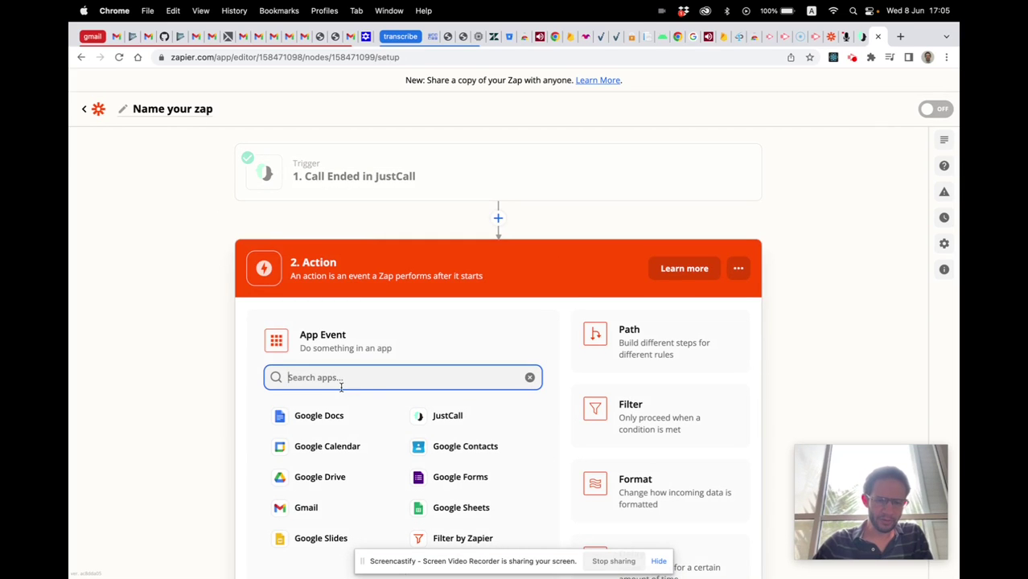
- Set the action to Speechnotes with Transcribe New Recording and start signing in to Speechnotes
text(spee)
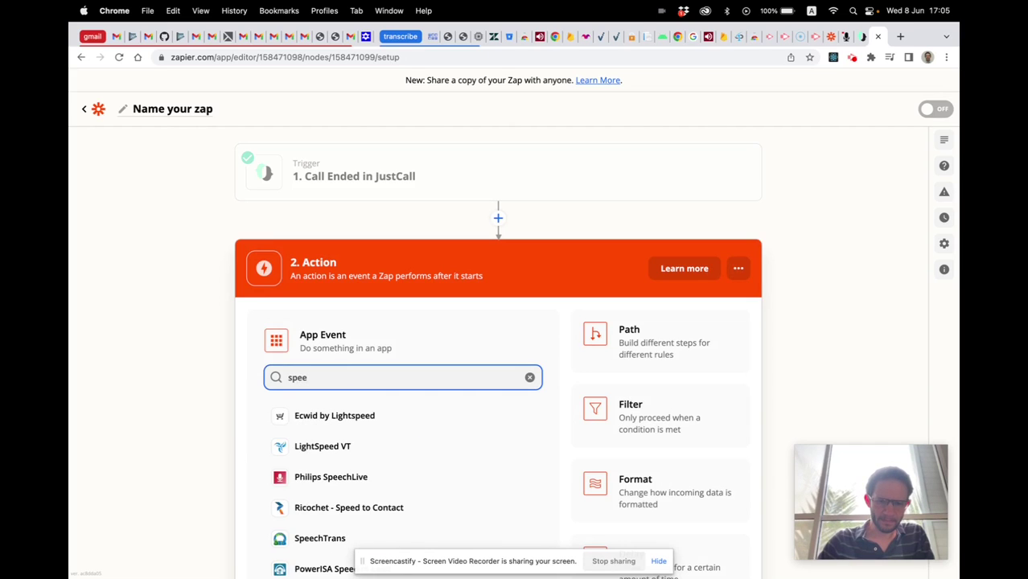
text(chno)
click(322, 415)
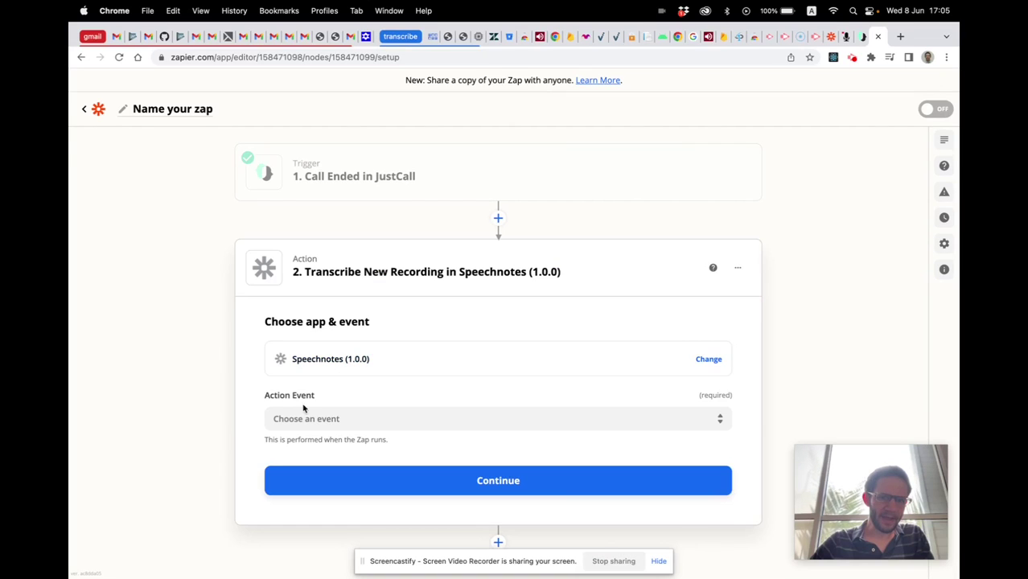
click(339, 420)
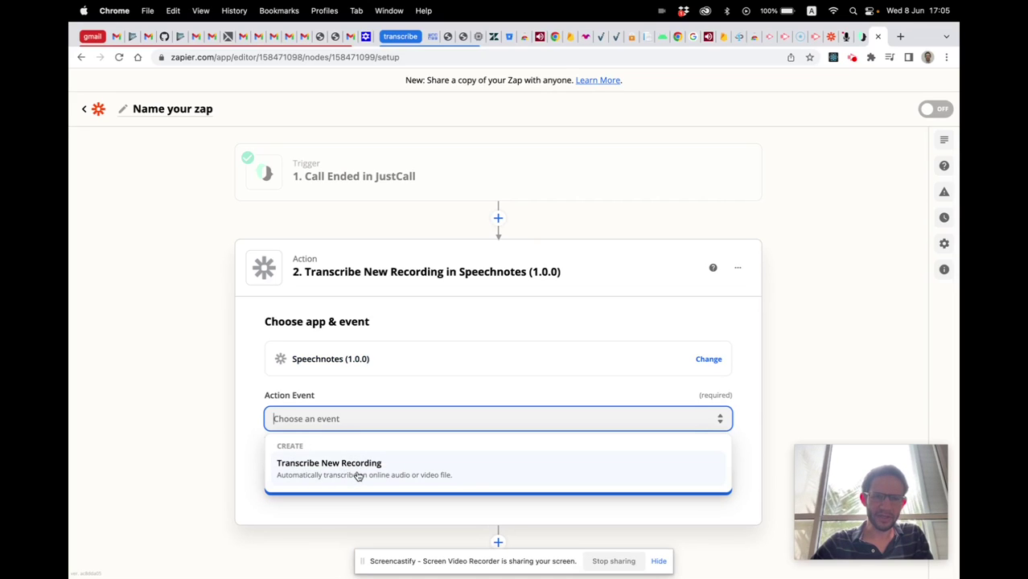
click(358, 476)
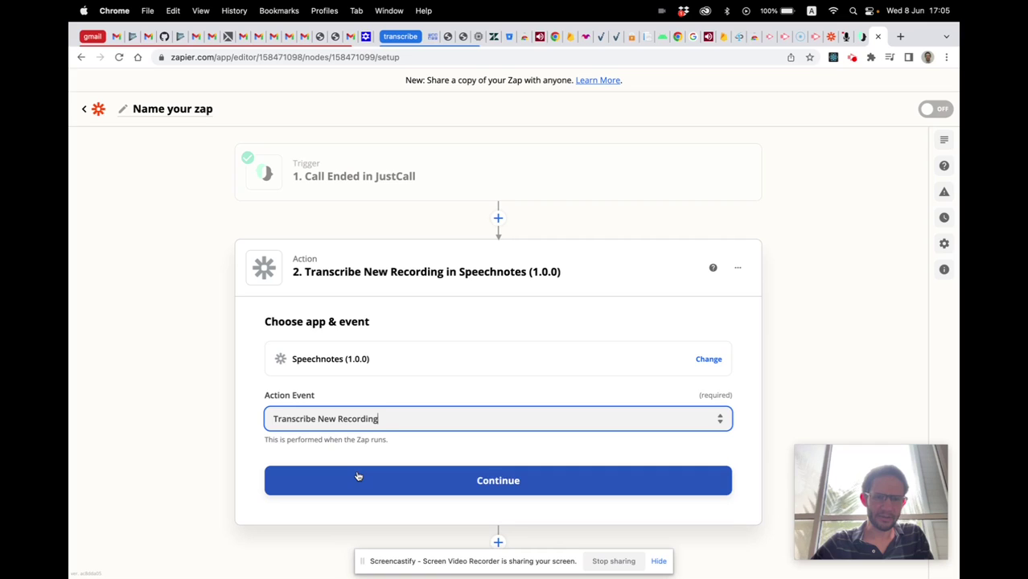
click(499, 481)
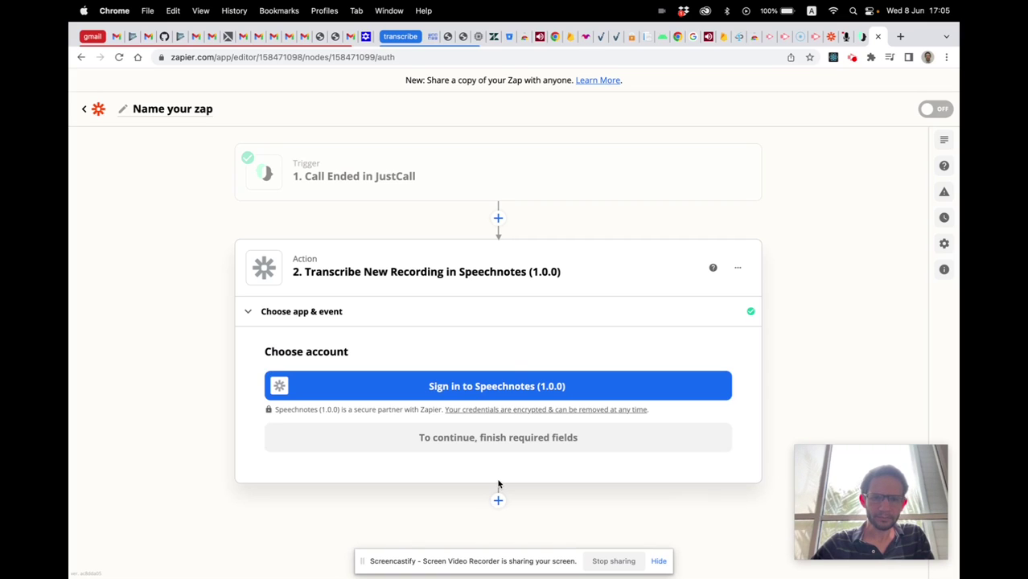
click(506, 385)
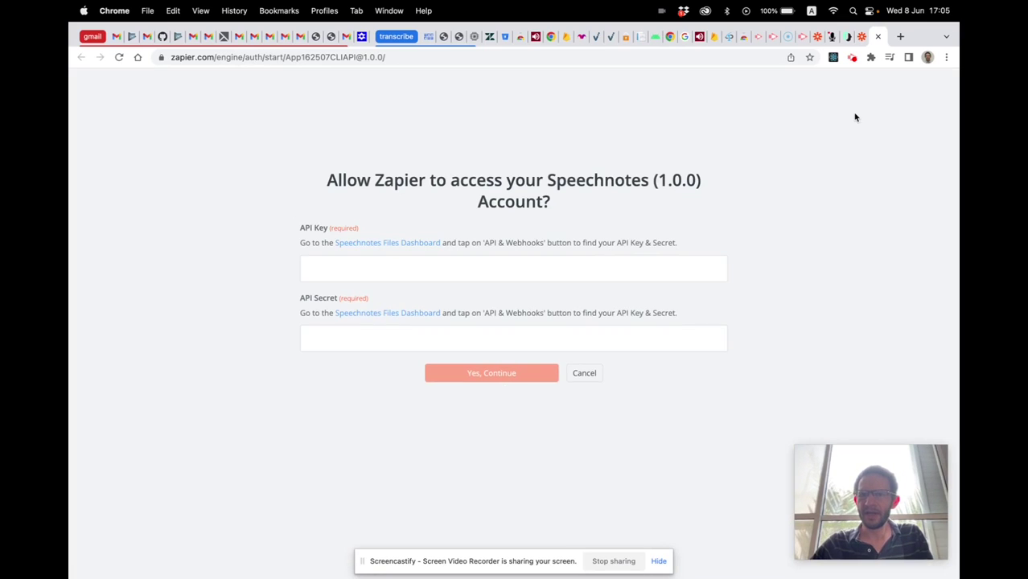
- Copy the API key from Speechnotes' API & Webhooks page into Zapier's API key field
click(831, 37)
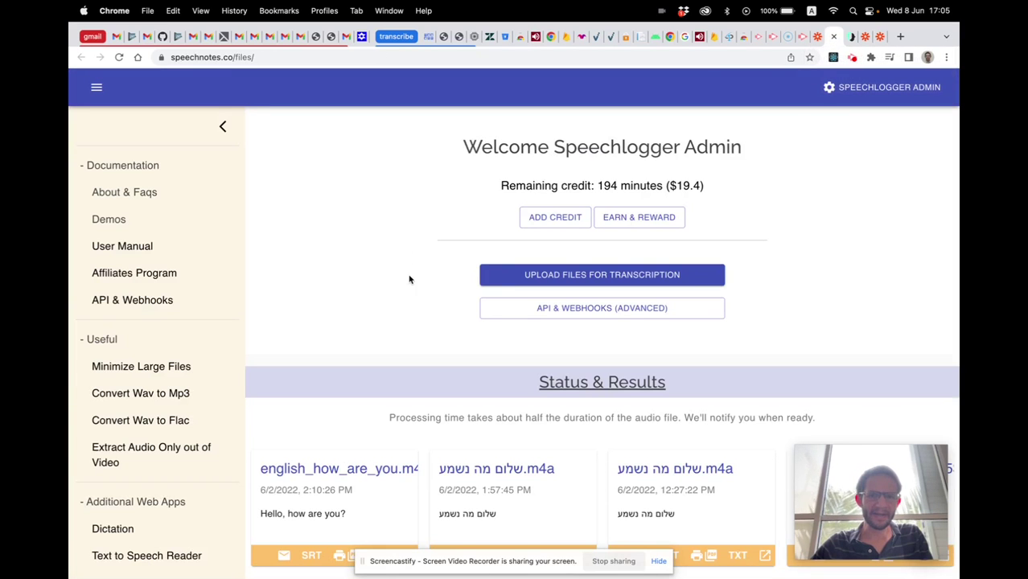
click(591, 309)
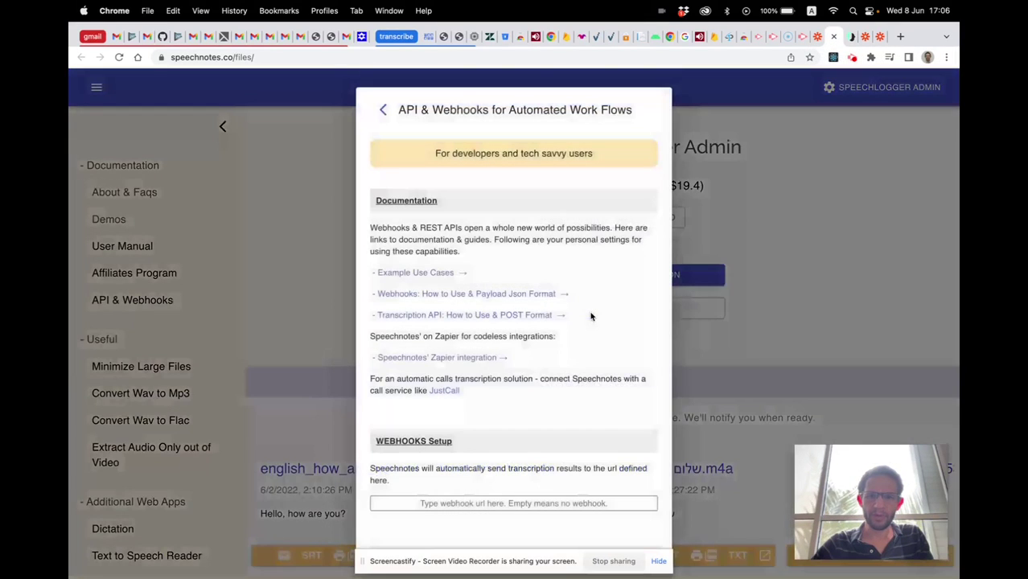
scroll(519, 321, down, 5)
double_click(493, 325)
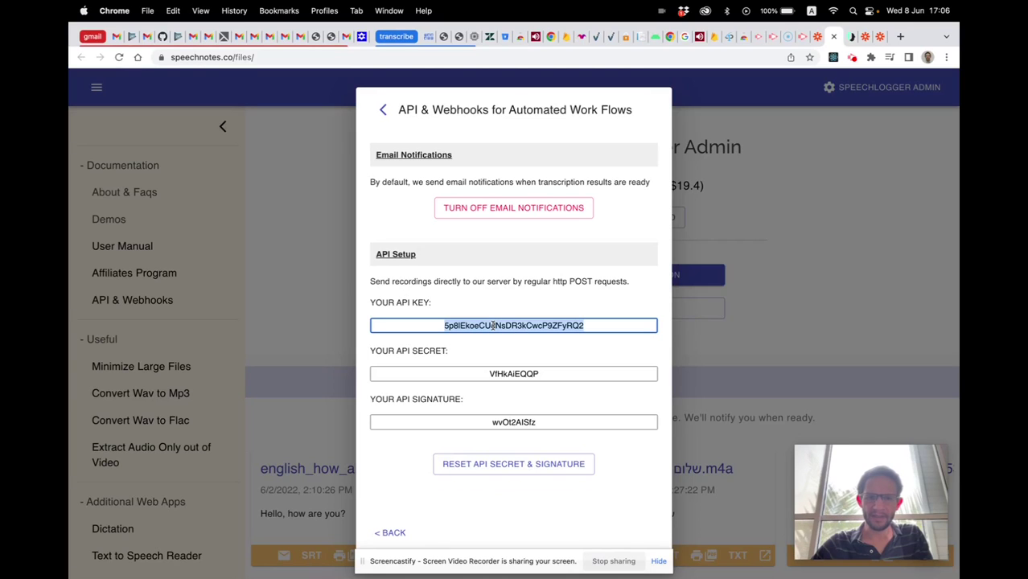
key(super+c)
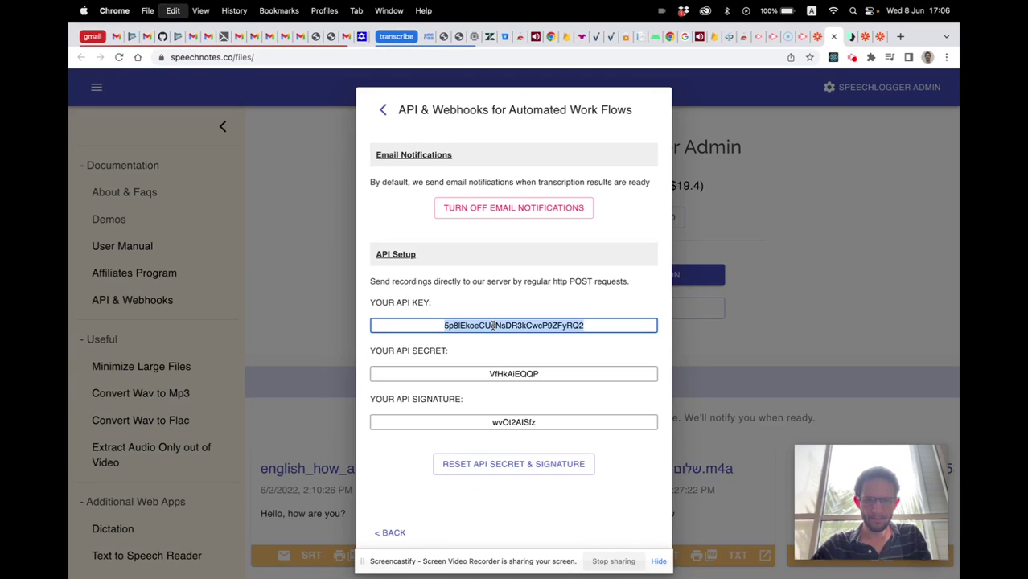
click(875, 40)
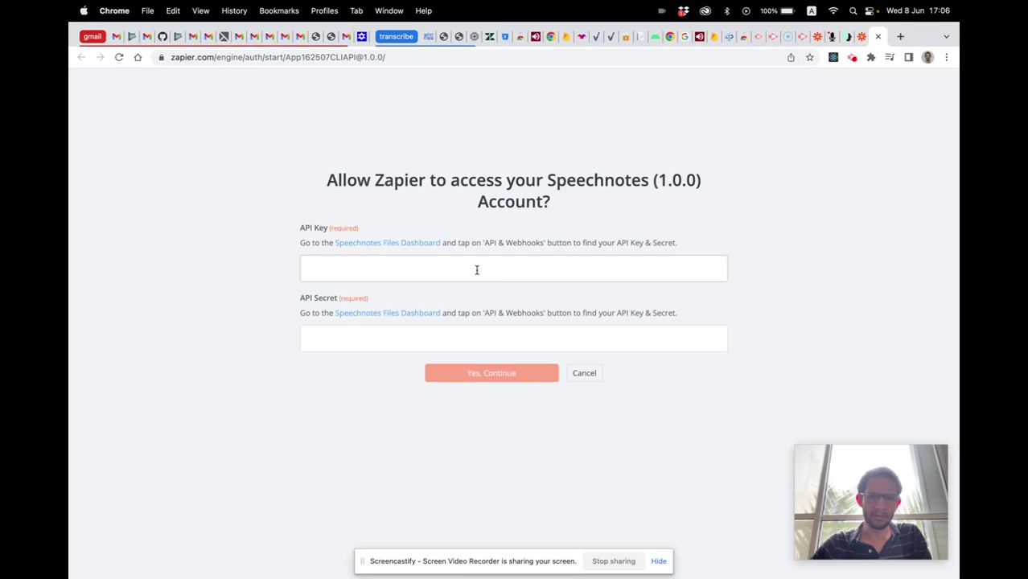
key(super+v)
- Copy the Speechnotes API secret into Zapier's API Secret field and grant access
click(384, 338)
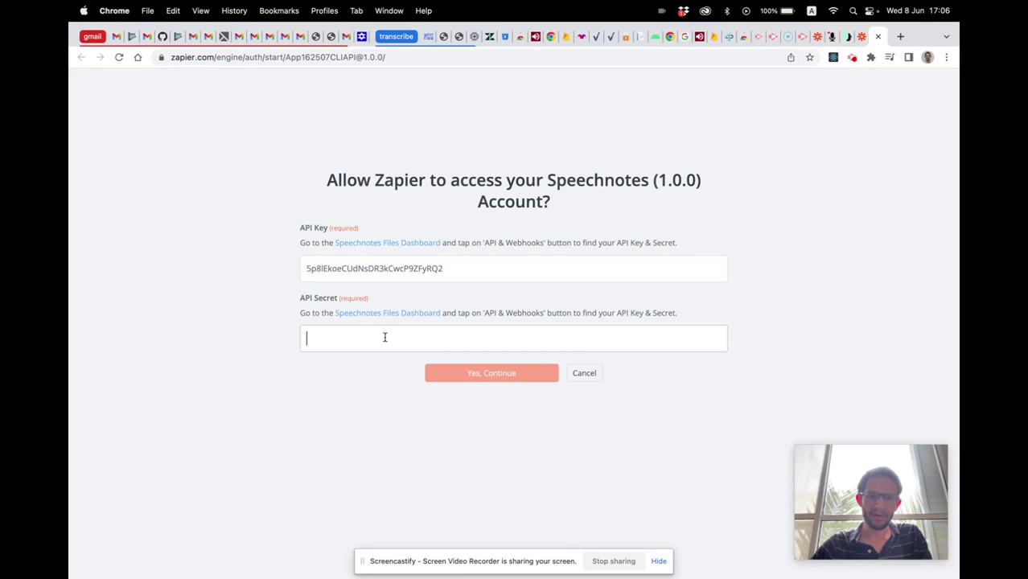
click(831, 37)
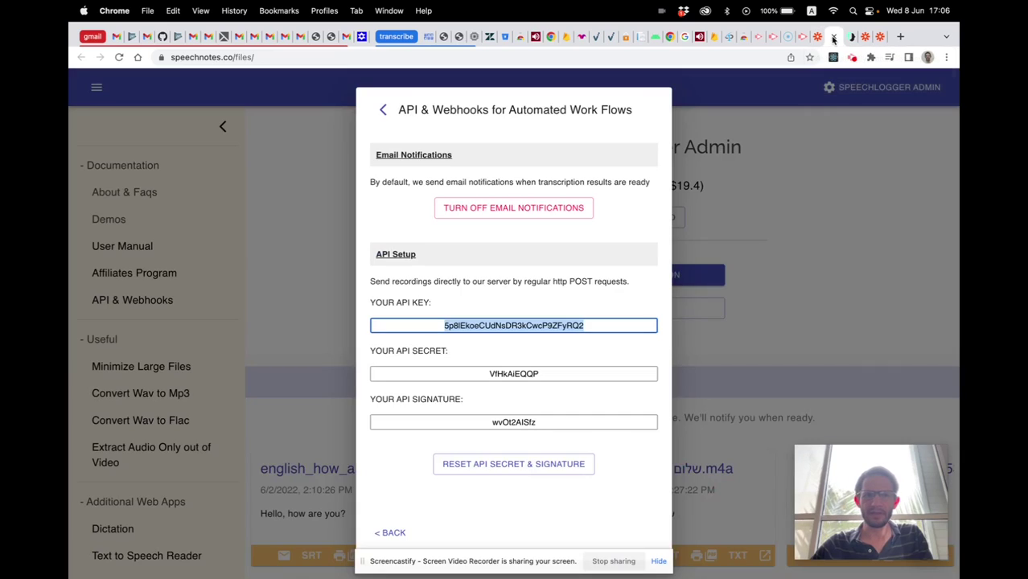
click(508, 373)
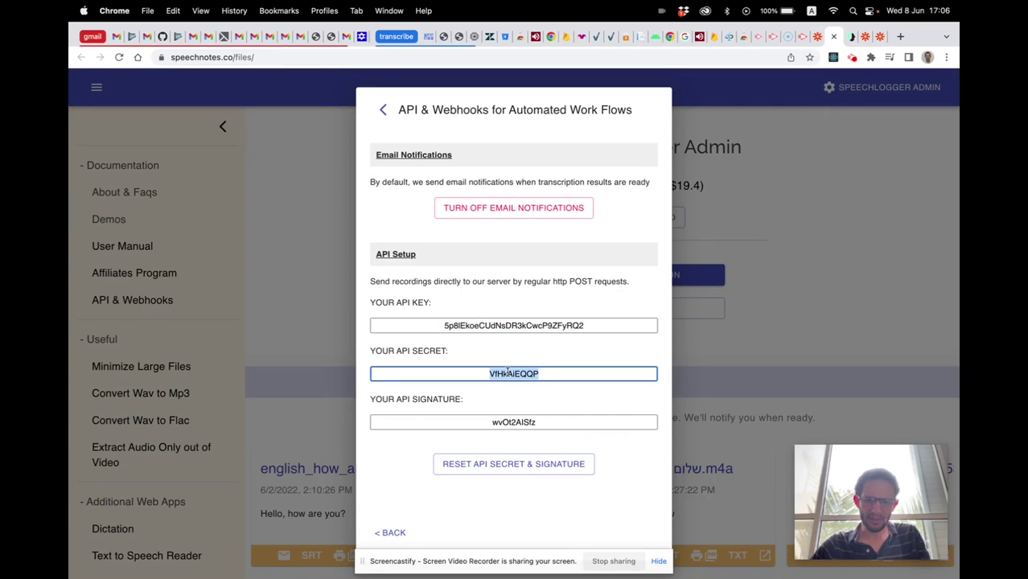
click(869, 37)
key(super+v)
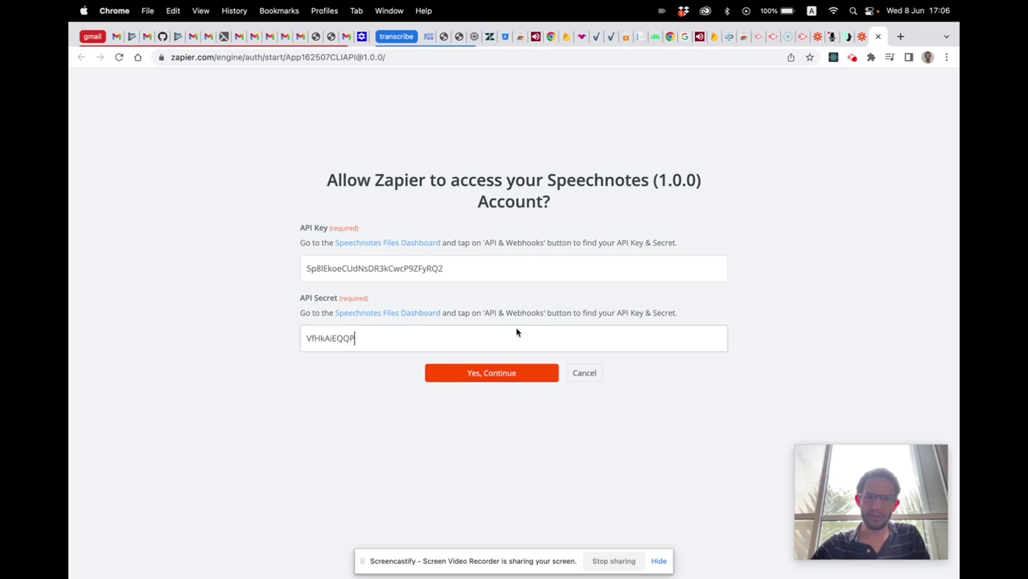
click(489, 375)
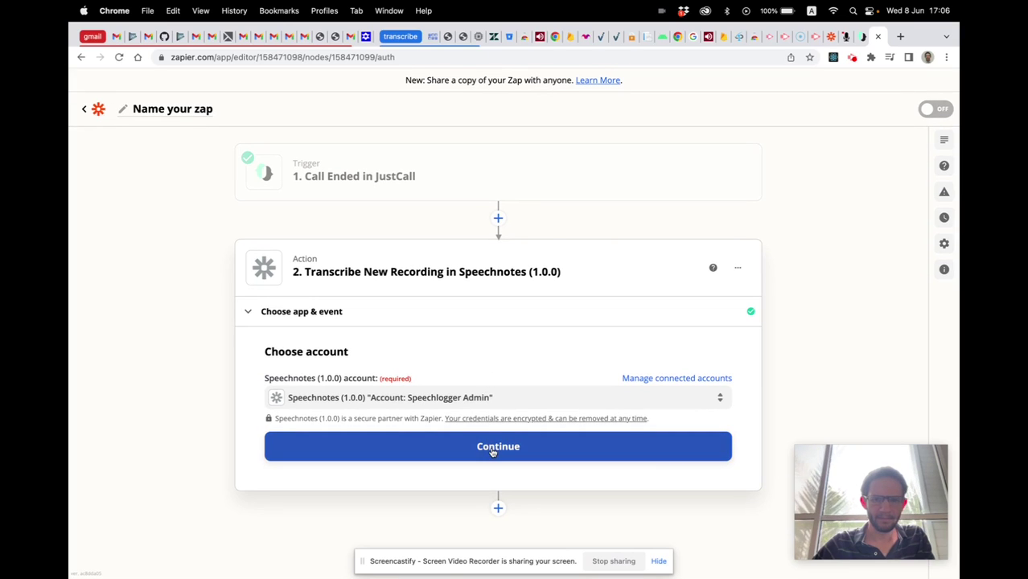
- Set File Name to 'Call-by' plus Contact Number, a dash, and Time (in UTC)
click(492, 448)
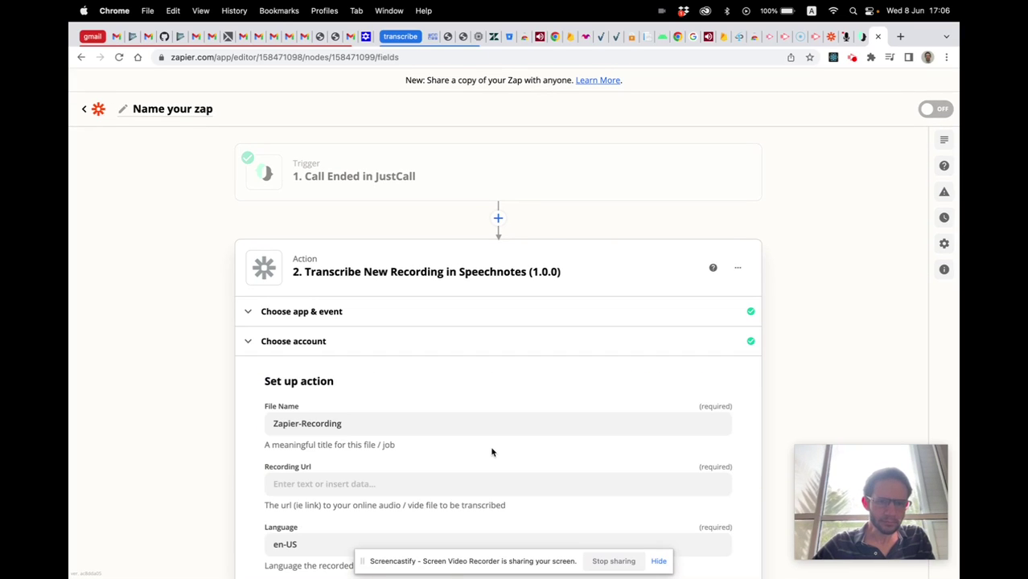
scroll(493, 452, down, 4)
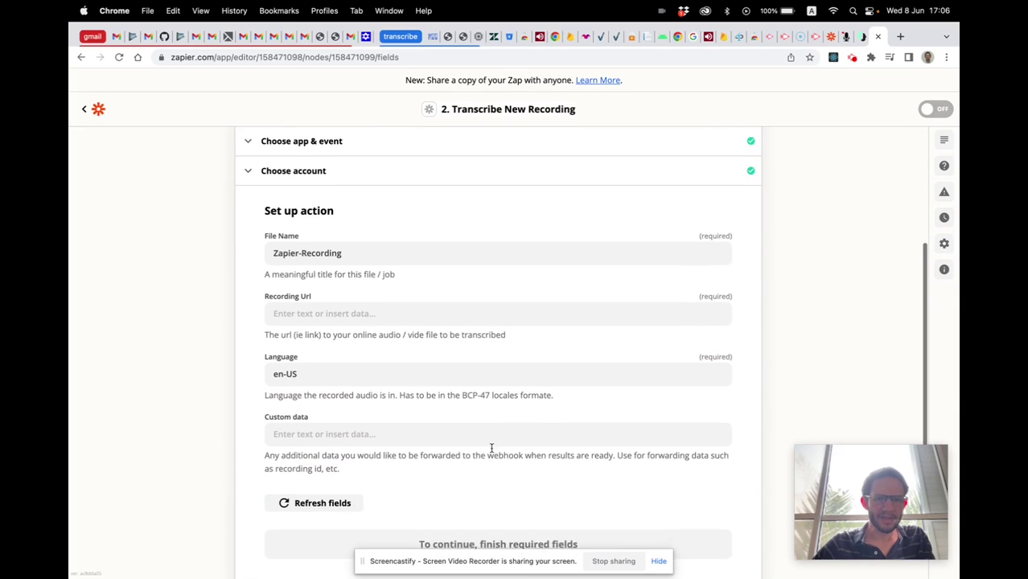
scroll(491, 449, down, 1)
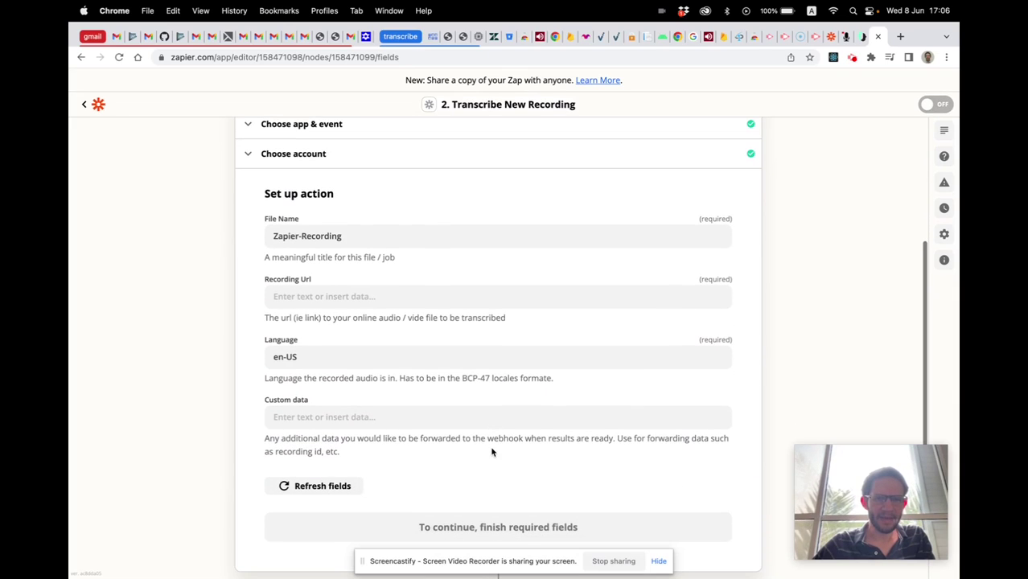
click(500, 243)
key(BackSpace)
key(BackSpace)
key(BackSpace)
key(BackSpace)
key(BackSpace)
key(BackSpace)
key(BackSpace)
key(BackSpace)
key(BackSpace)
key(BackSpace)
key(BackSpace)
key(BackSpace)
key(BackSpace)
key(BackSpace)
key(BackSpace)
key(BackSpace)
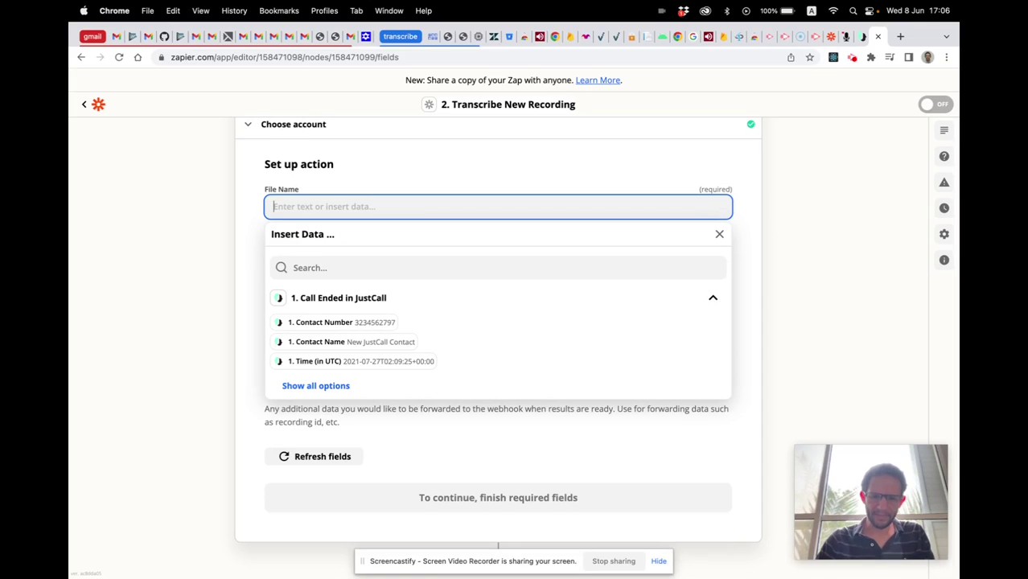
text(Call)
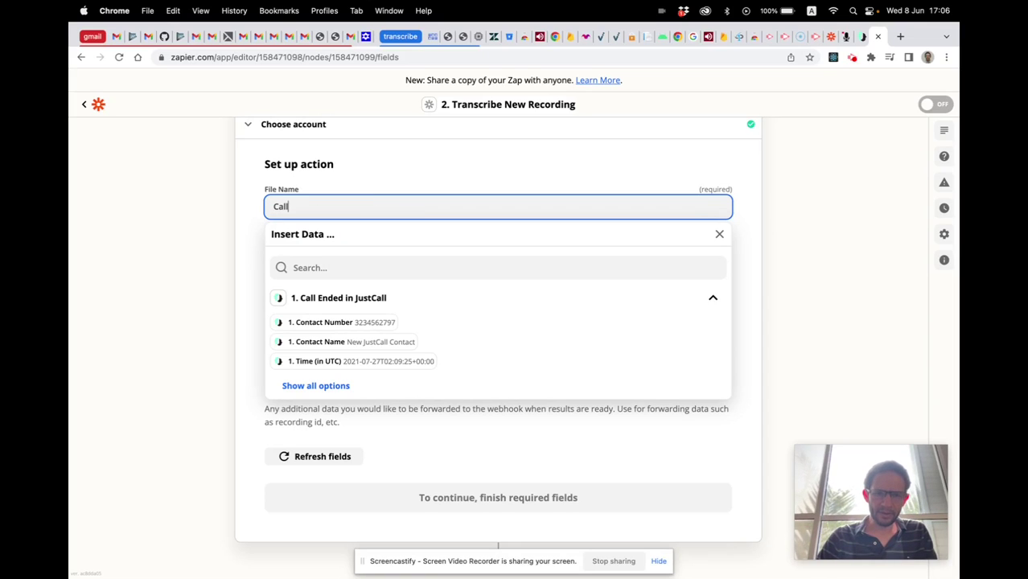
text(-by-)
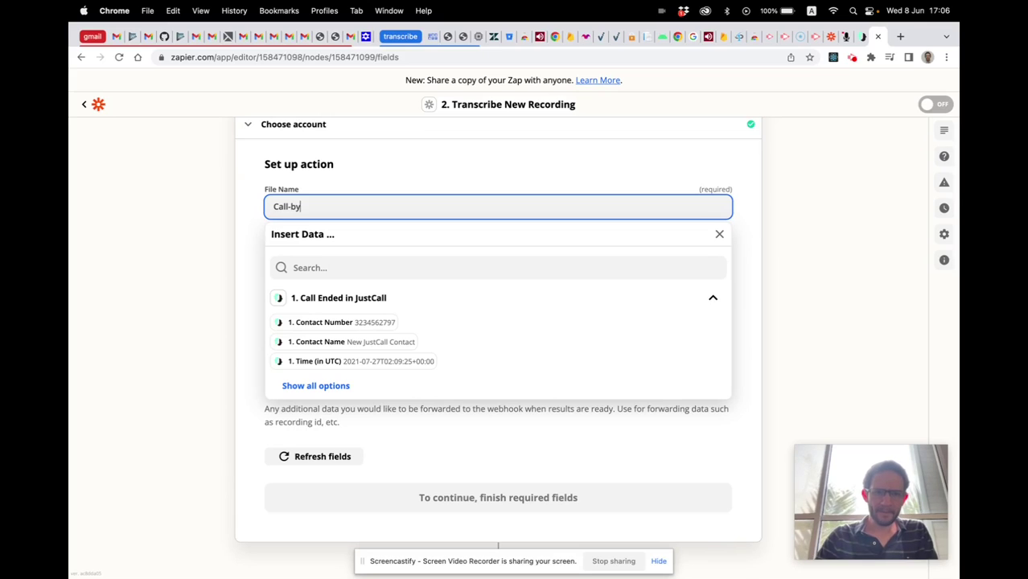
click(326, 324)
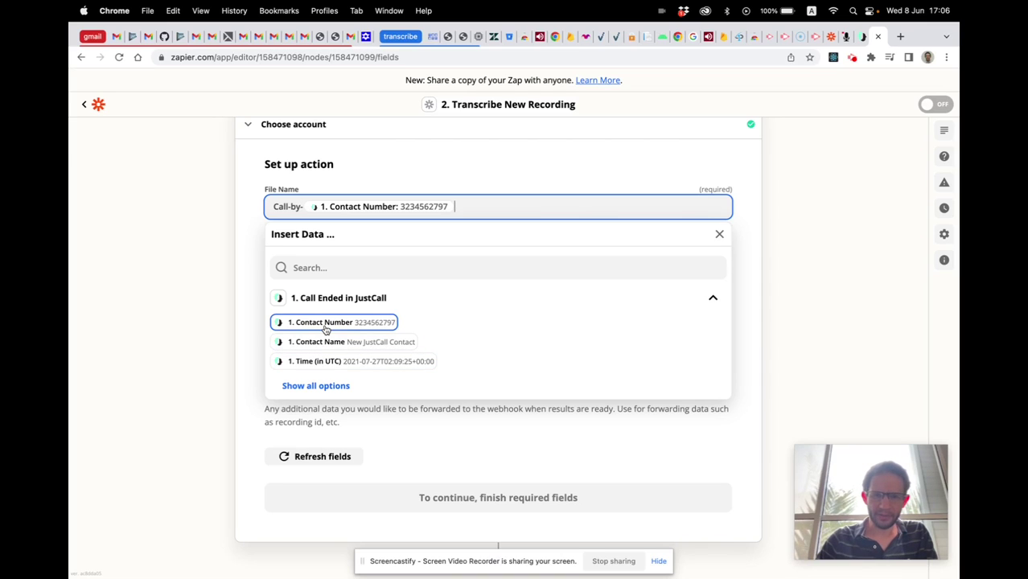
text(-)
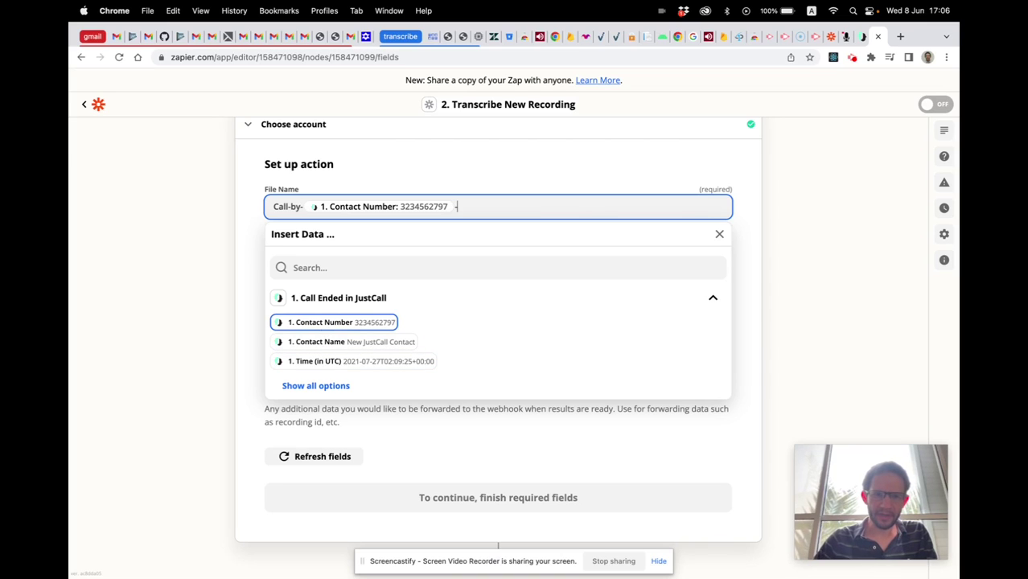
click(350, 367)
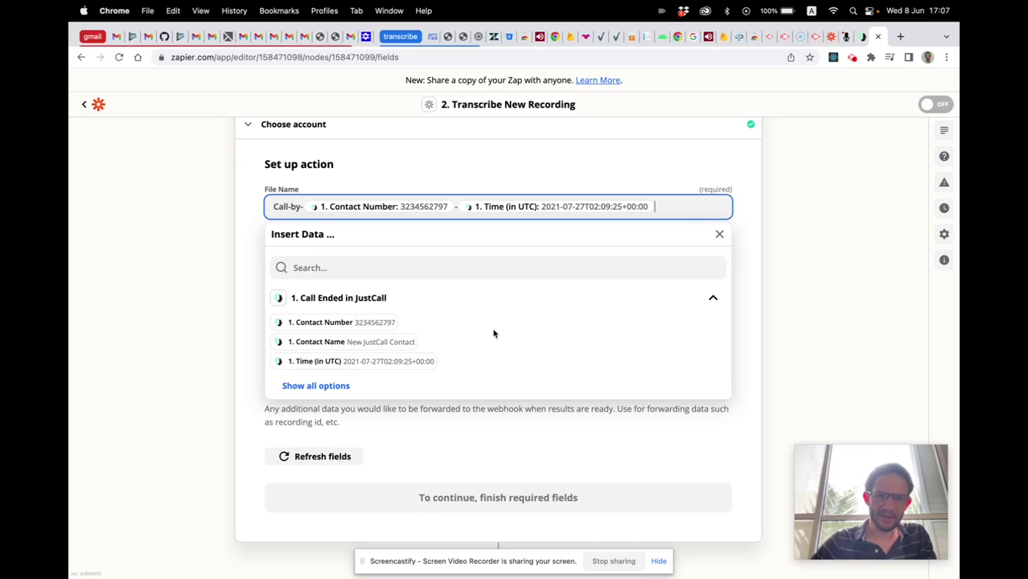
click(713, 300)
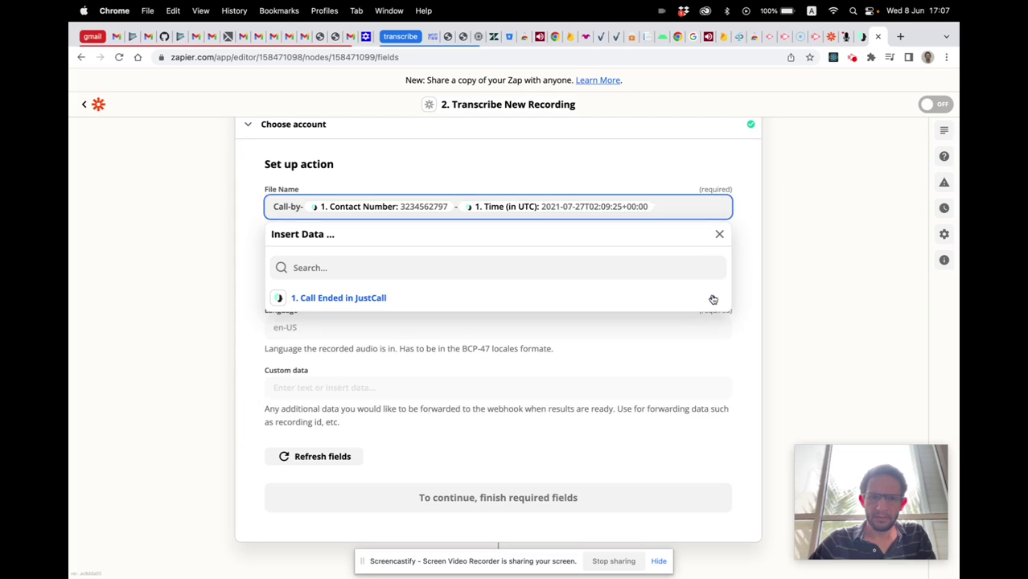
click(721, 234)
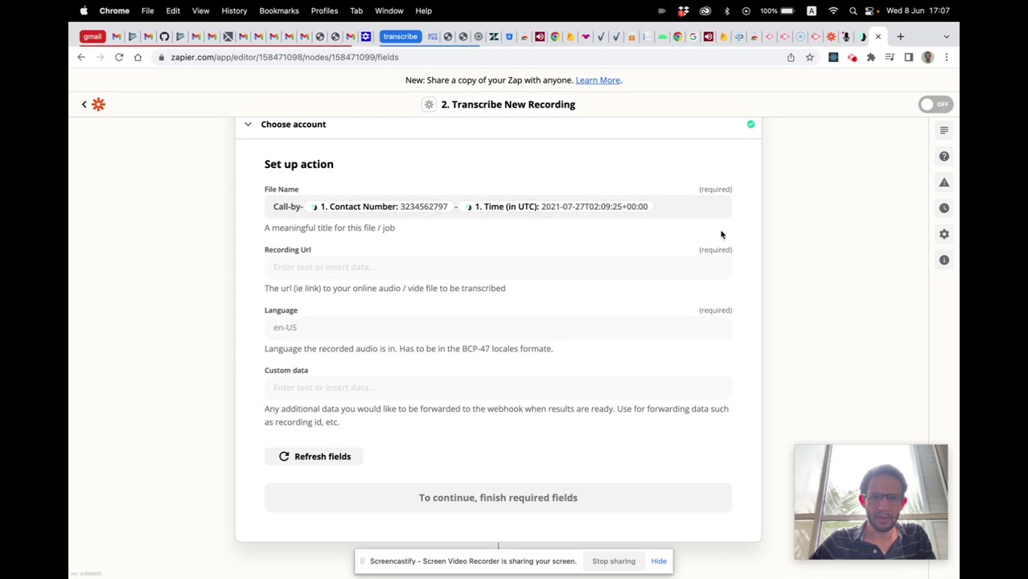
- Map Recording Url to the JustCall call's recording link and set Language to en-US
click(345, 269)
click(331, 444)
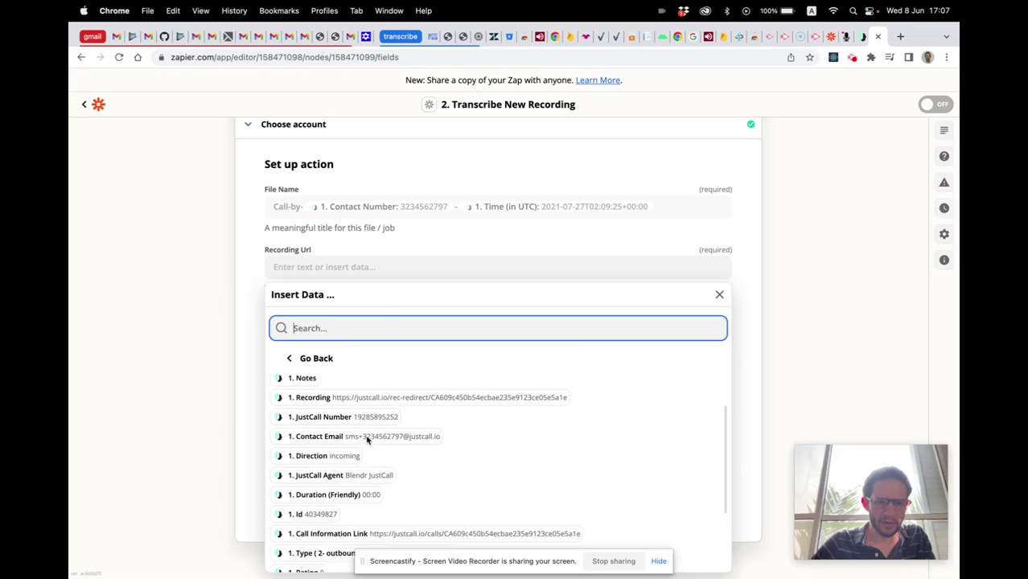
click(370, 412)
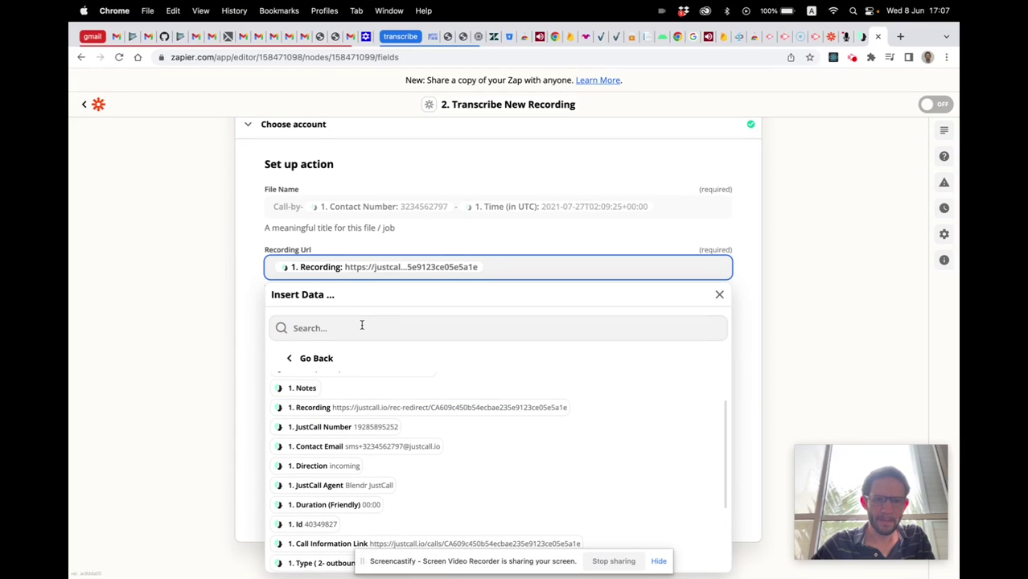
click(719, 295)
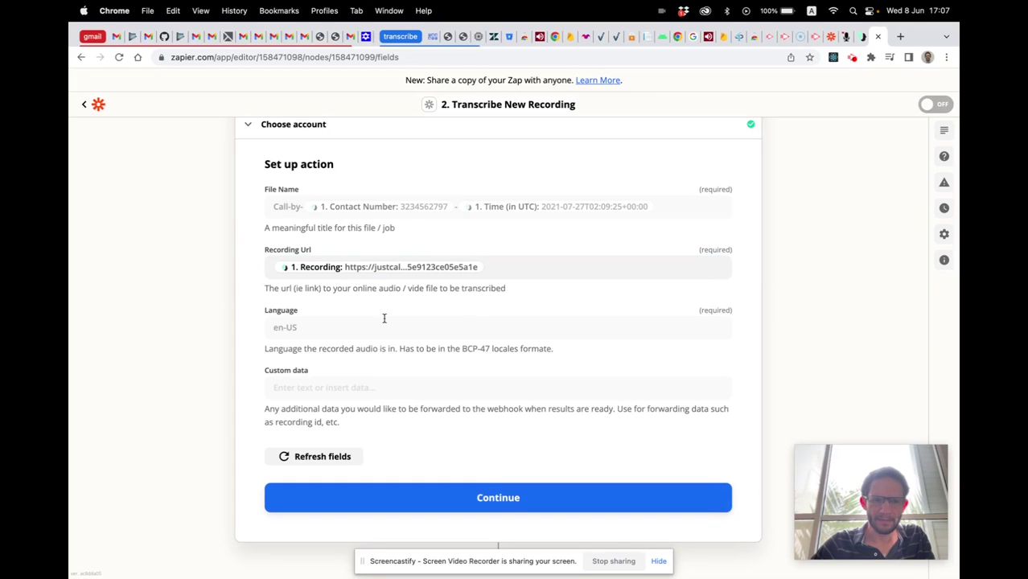
click(318, 329)
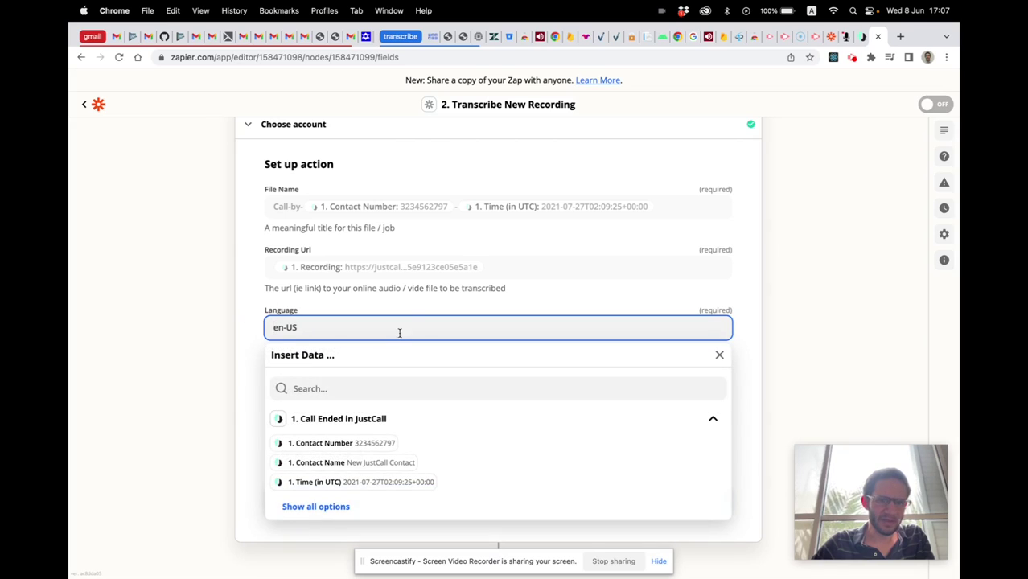
click(720, 354)
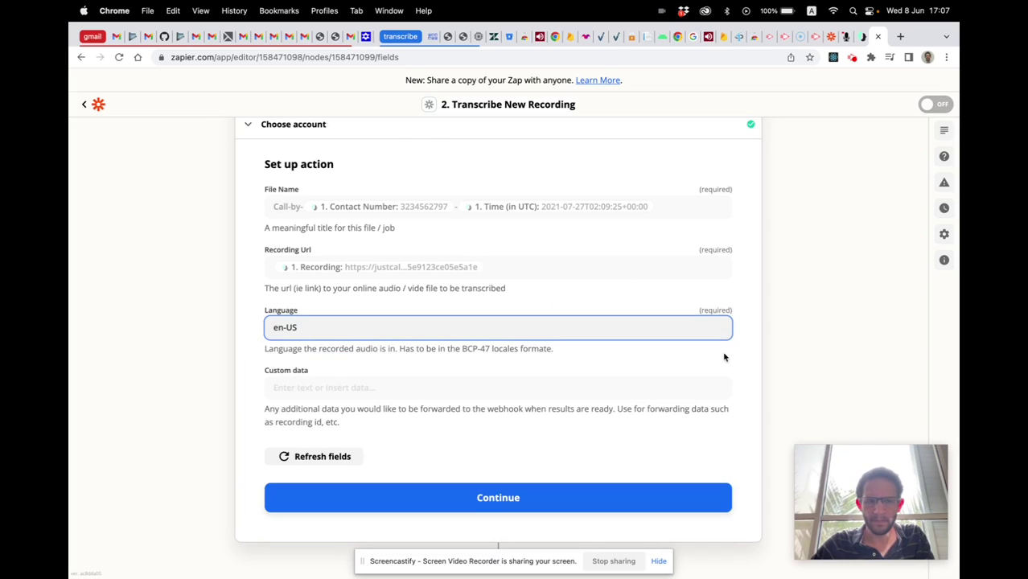
click(354, 385)
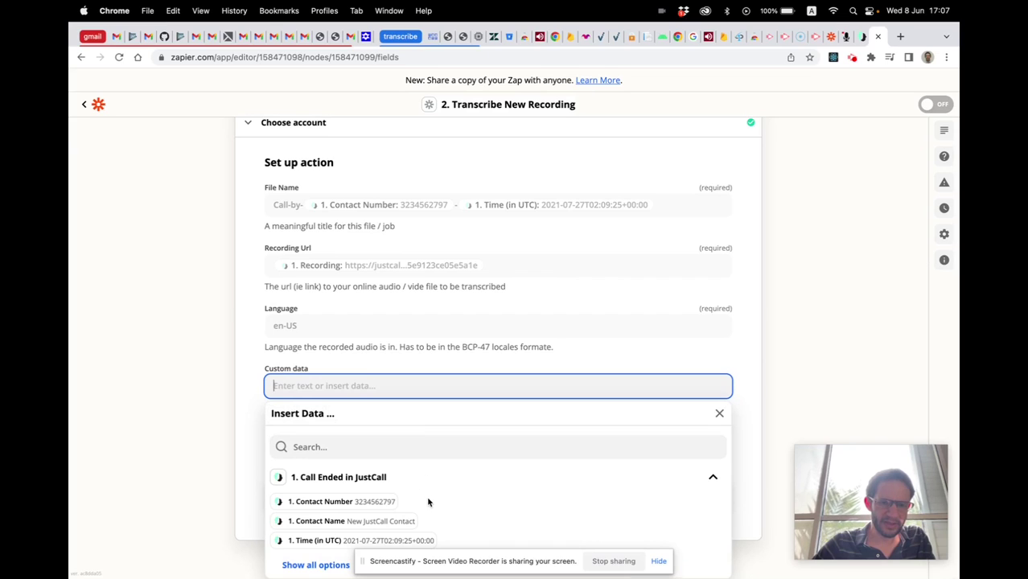
- Insert the JustCall call field '1. Id' into Custom data
click(316, 568)
scroll(318, 550, down, 3)
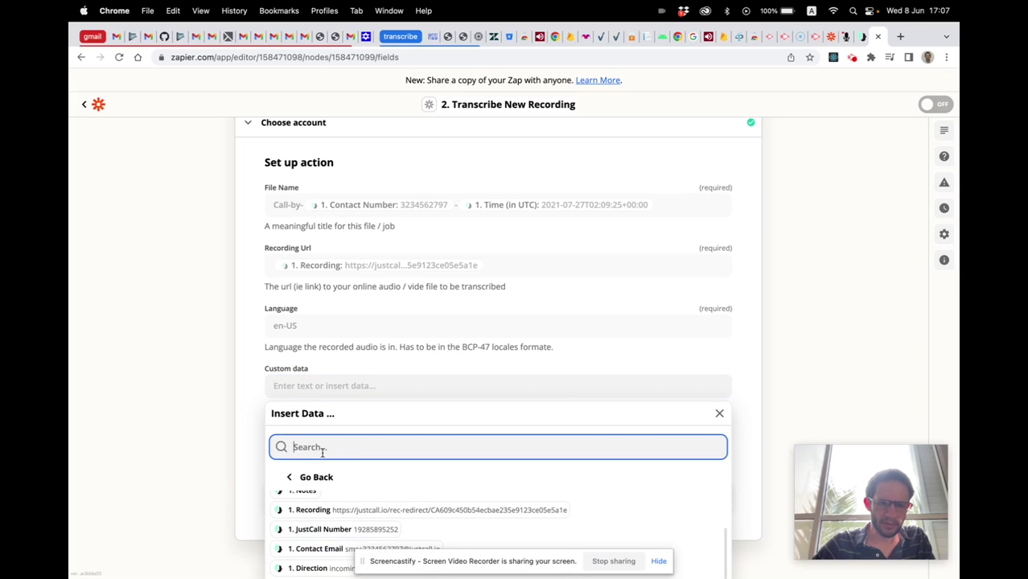
text(id)
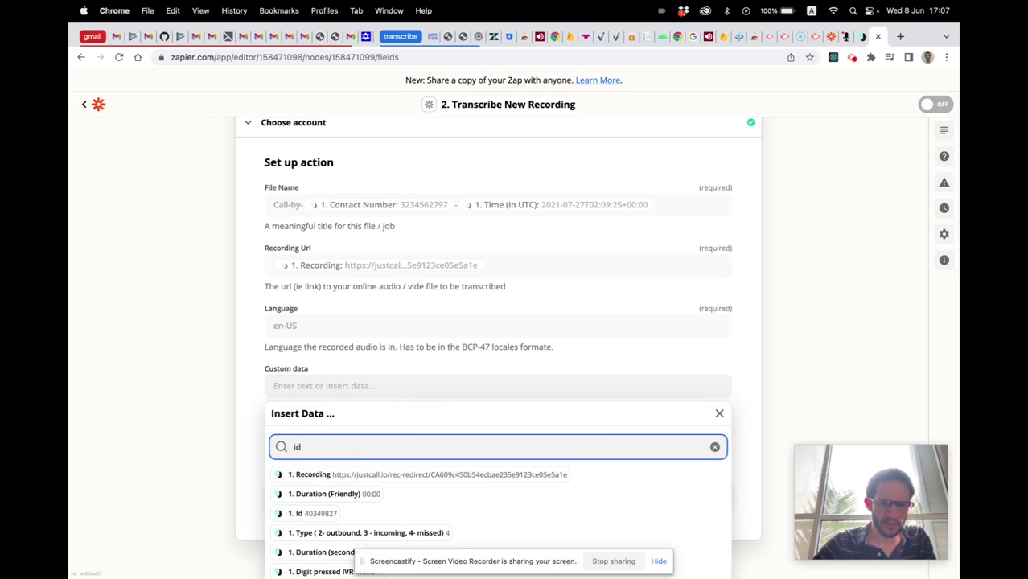
click(299, 513)
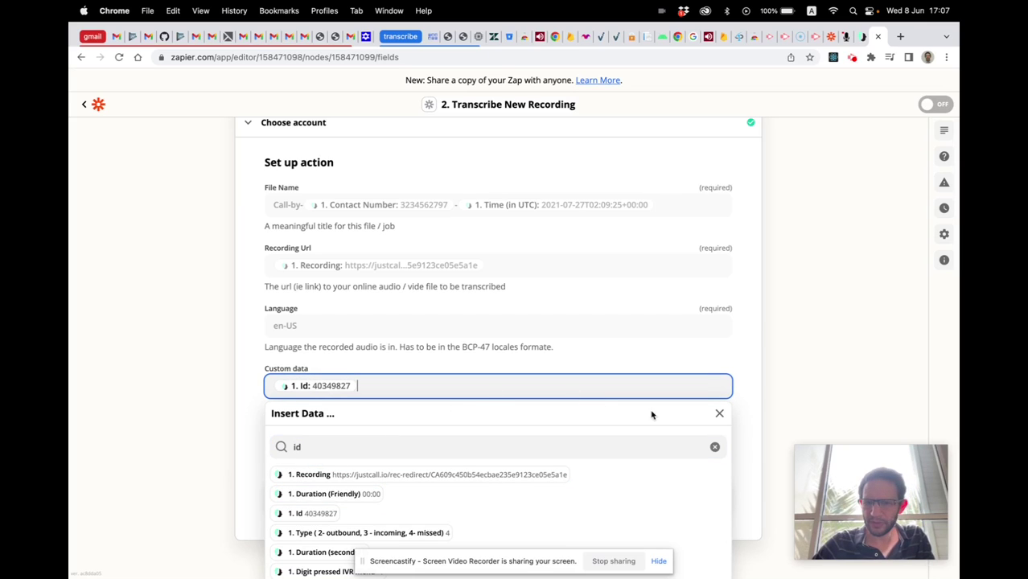
click(719, 414)
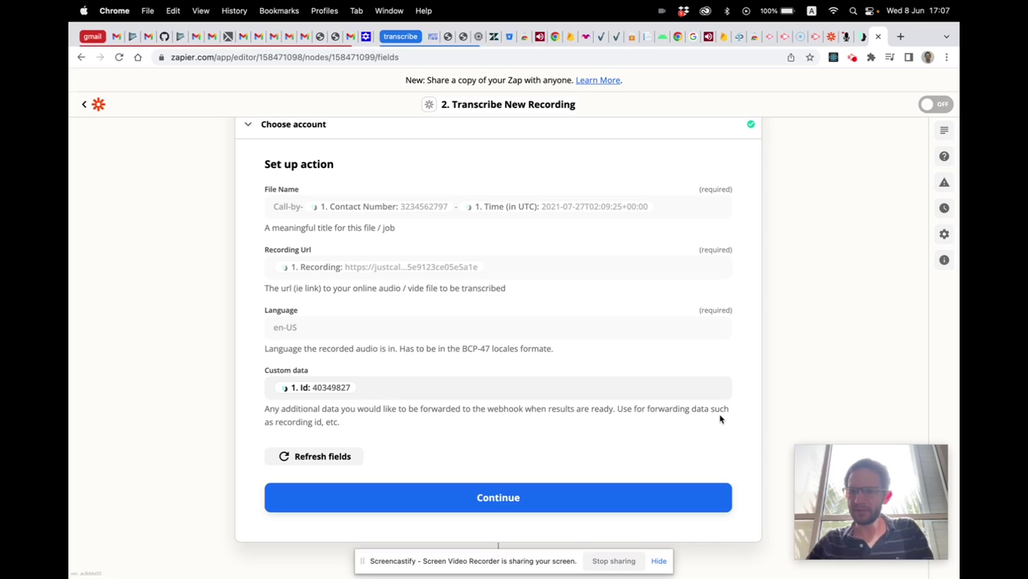
- Test the Speechnotes transcription action, turn the zap on, and go to My Zaps
click(486, 499)
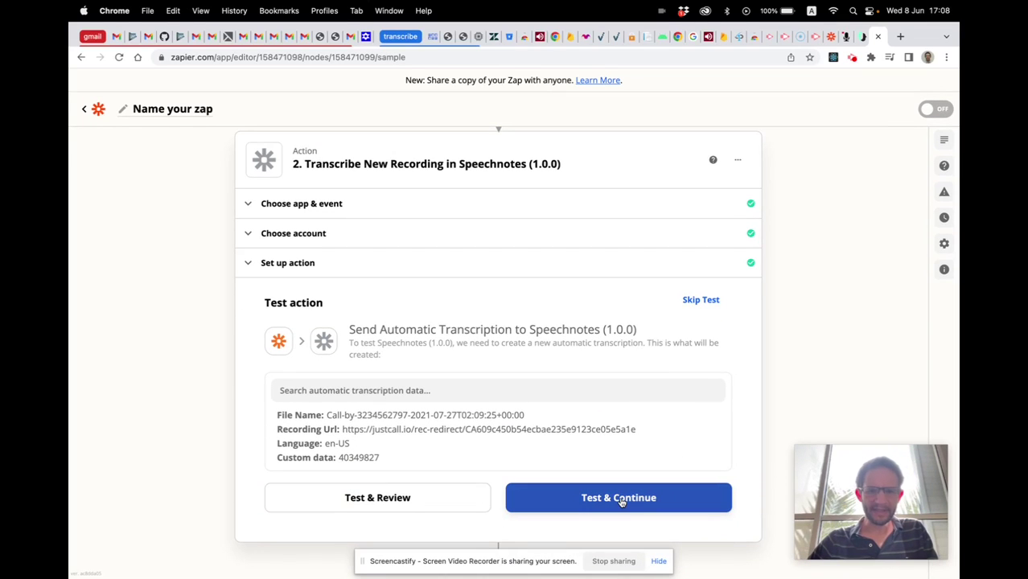
click(620, 500)
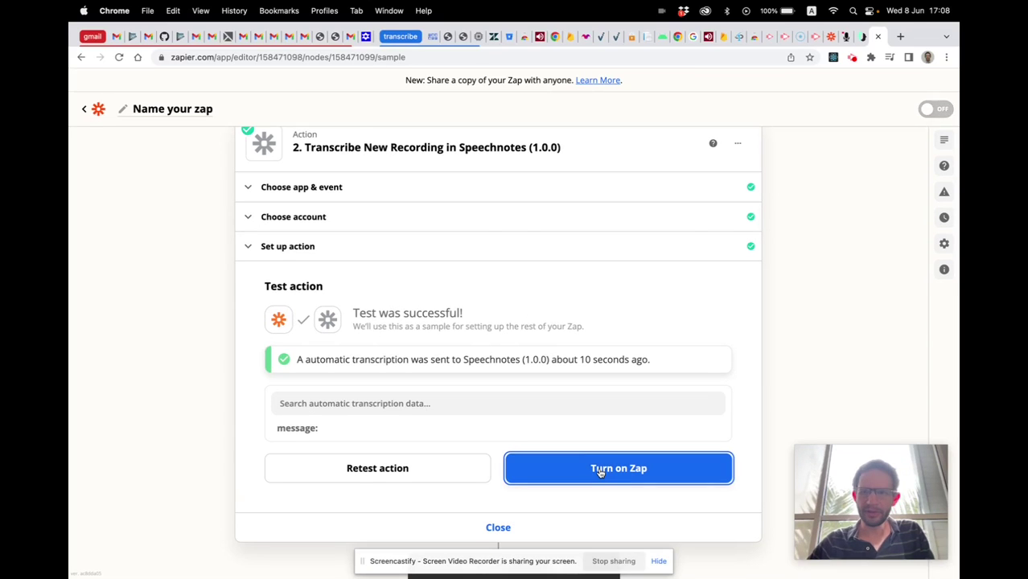
click(599, 473)
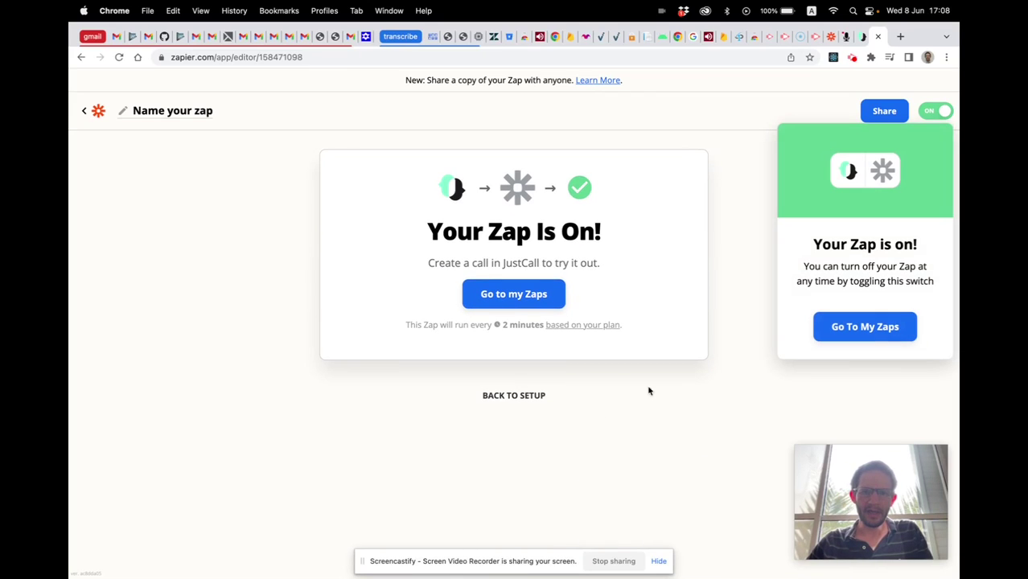
click(842, 328)
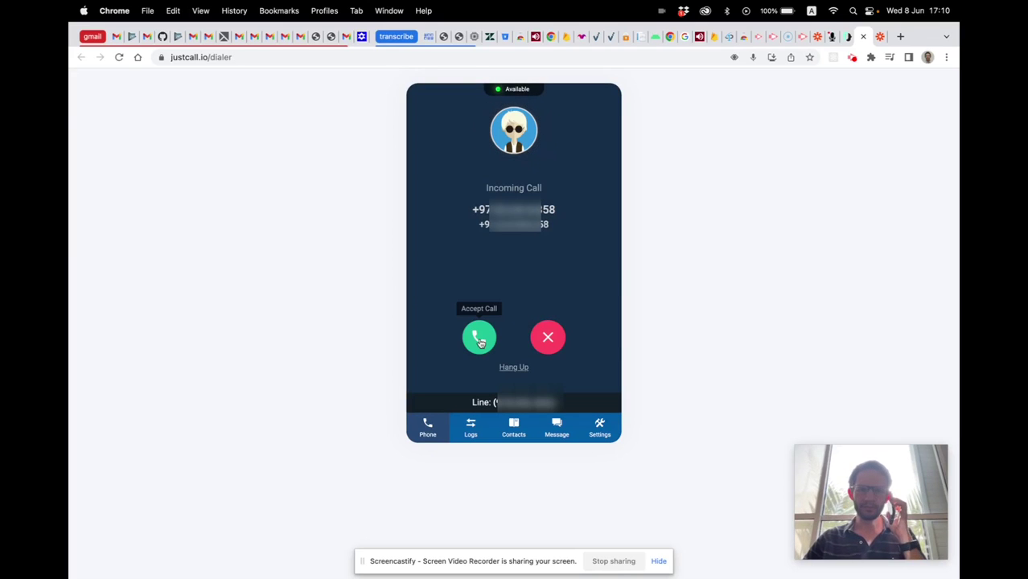
- Answer the incoming JustCall test call, mute the microphone, and hang up to record it
click(479, 339)
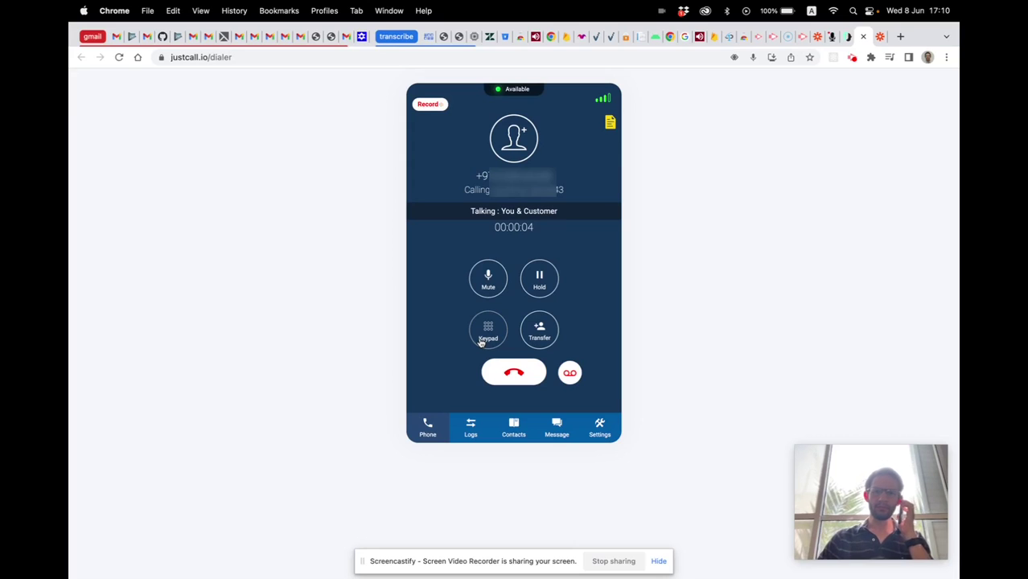
click(487, 292)
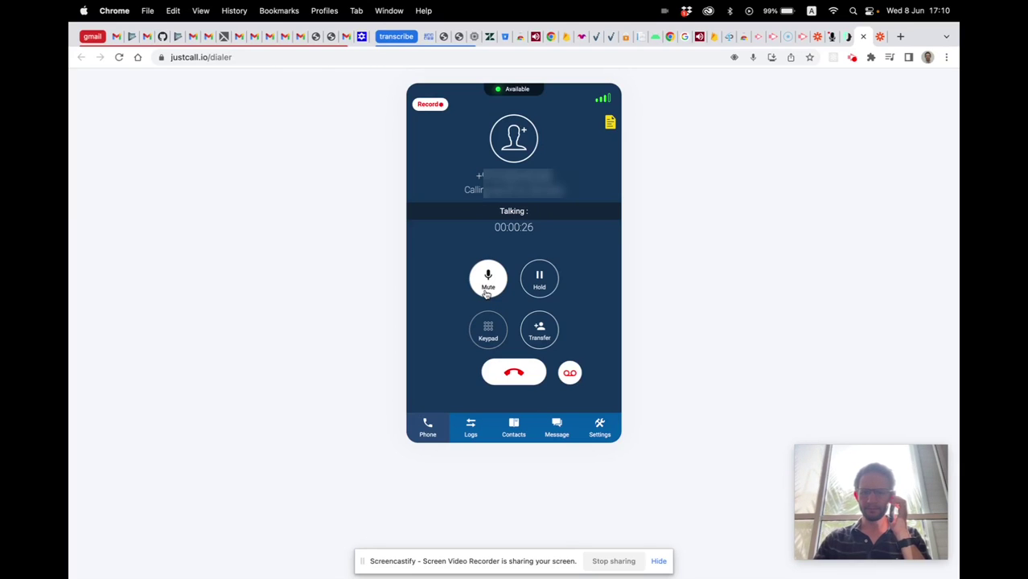
click(506, 370)
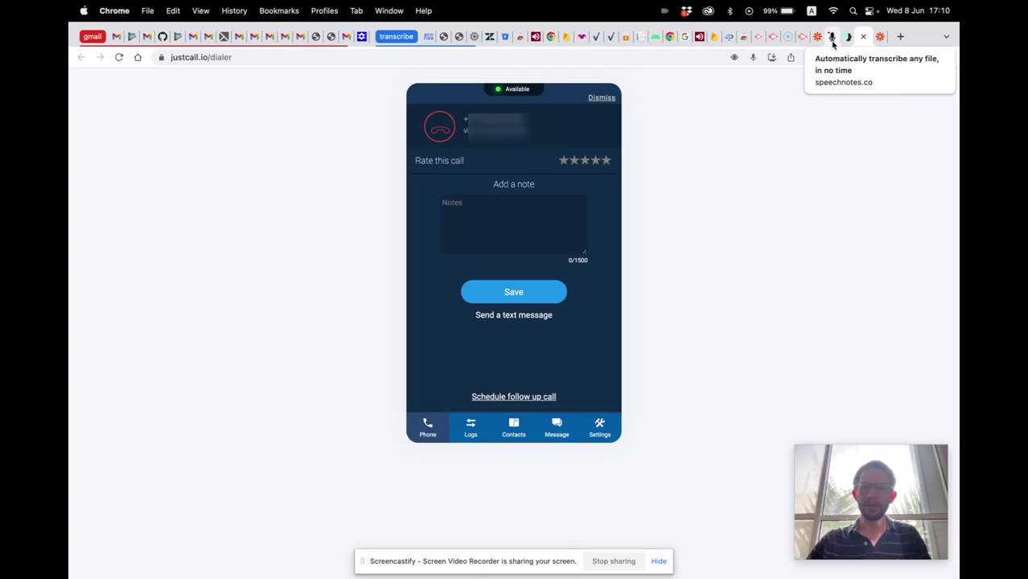
click(832, 40)
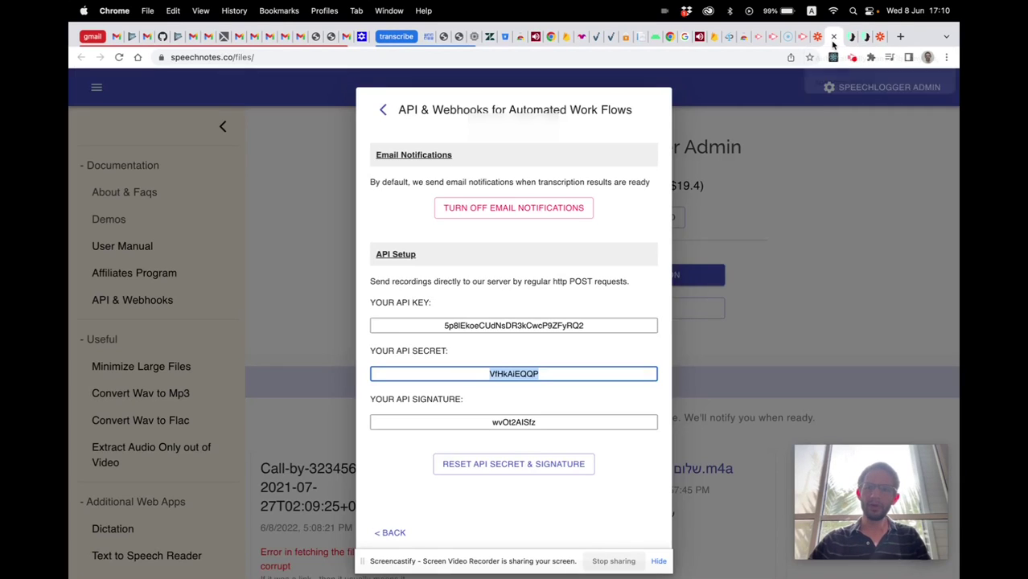
- Close the API & Webhooks panel and open the new Call-by test call's transcript
click(370, 529)
scroll(531, 231, up, 5)
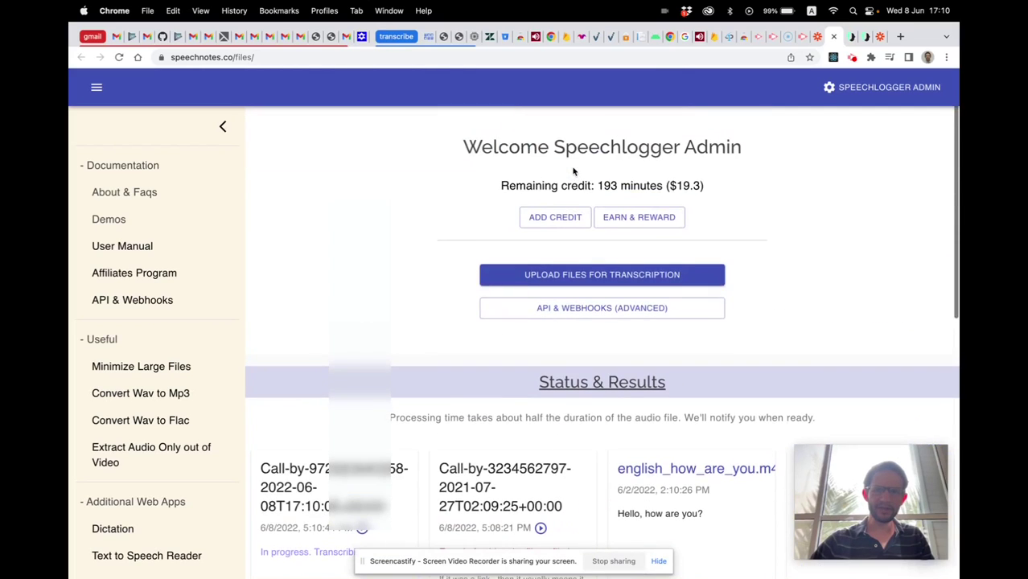
scroll(546, 207, down, 5)
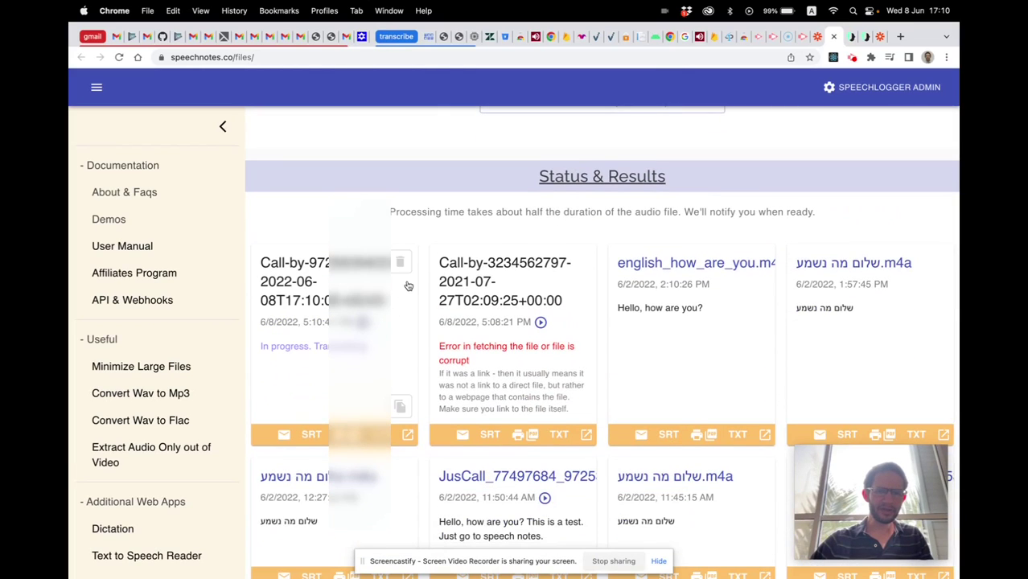
scroll(338, 266, down, 1)
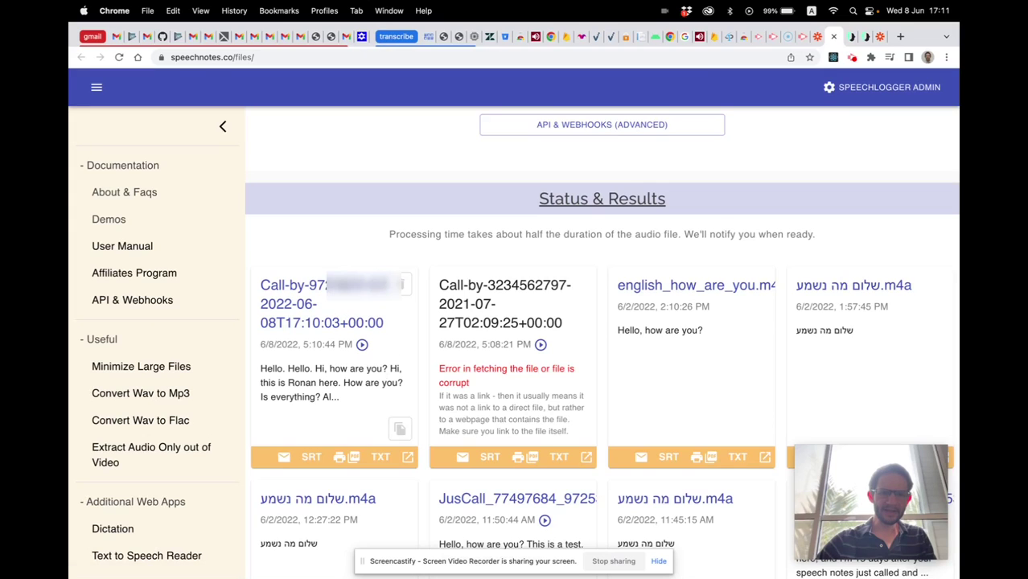
click(337, 301)
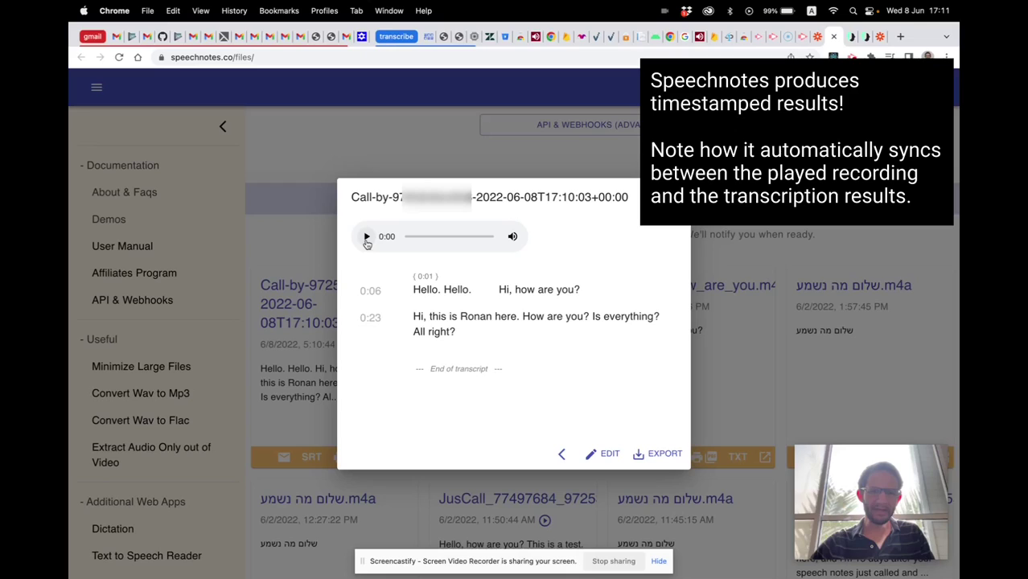
- Raise the volume and play the Call-by call's 27-second recording alongside its timestamped transcript
key(XF86AudioRaiseVolume)
key(XF86AudioRaiseVolume)
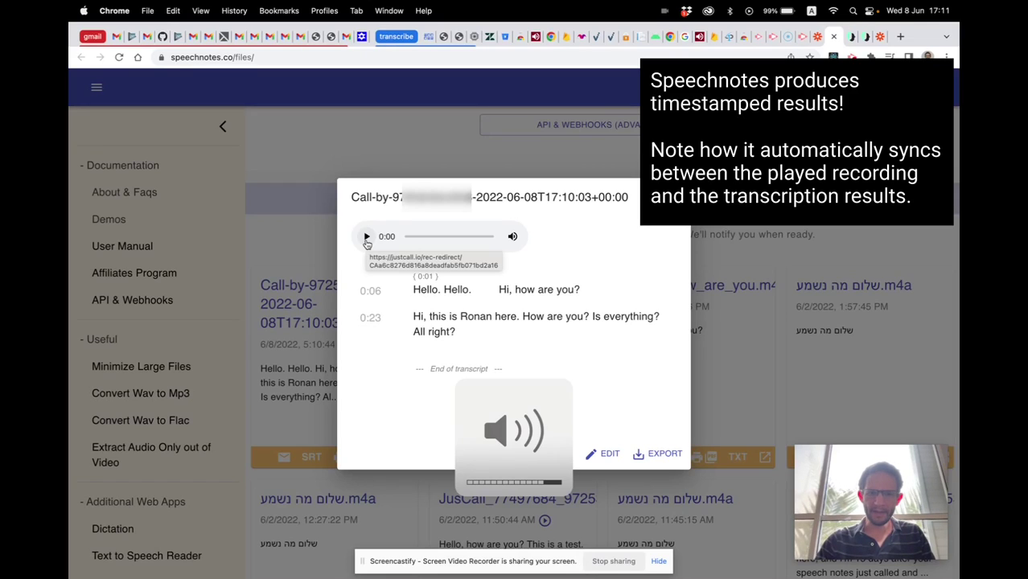
click(366, 238)
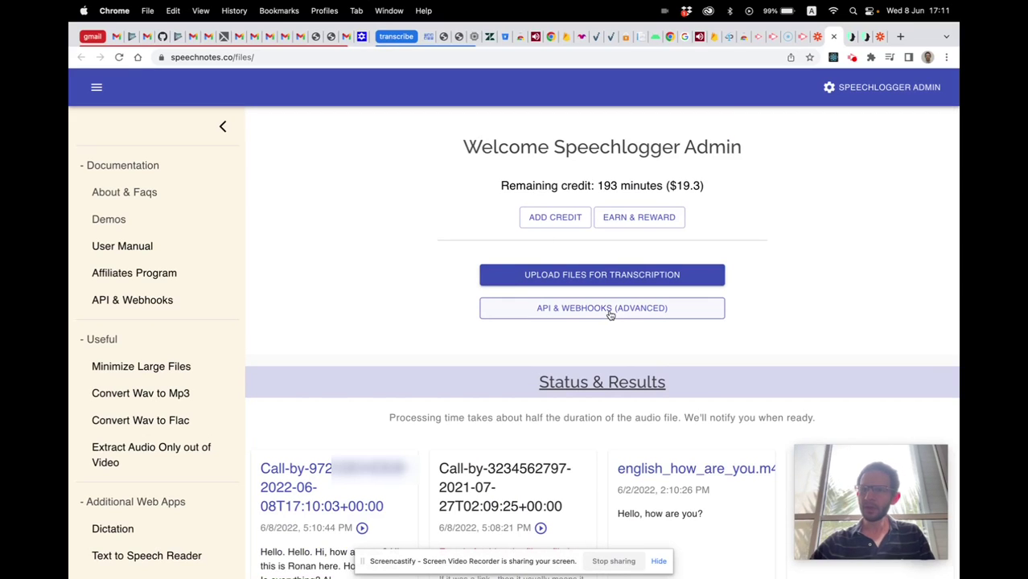
- Confirm the JustCall-to-Speechnotes zap is On in Zapier's Zaps list, then return to Speechnotes
click(862, 37)
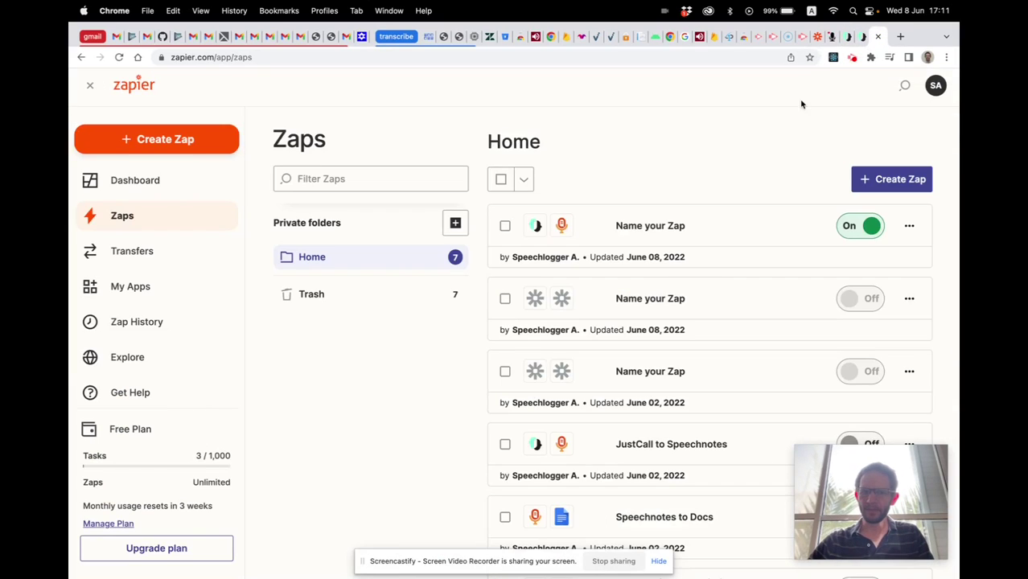
scroll(659, 291, down, 3)
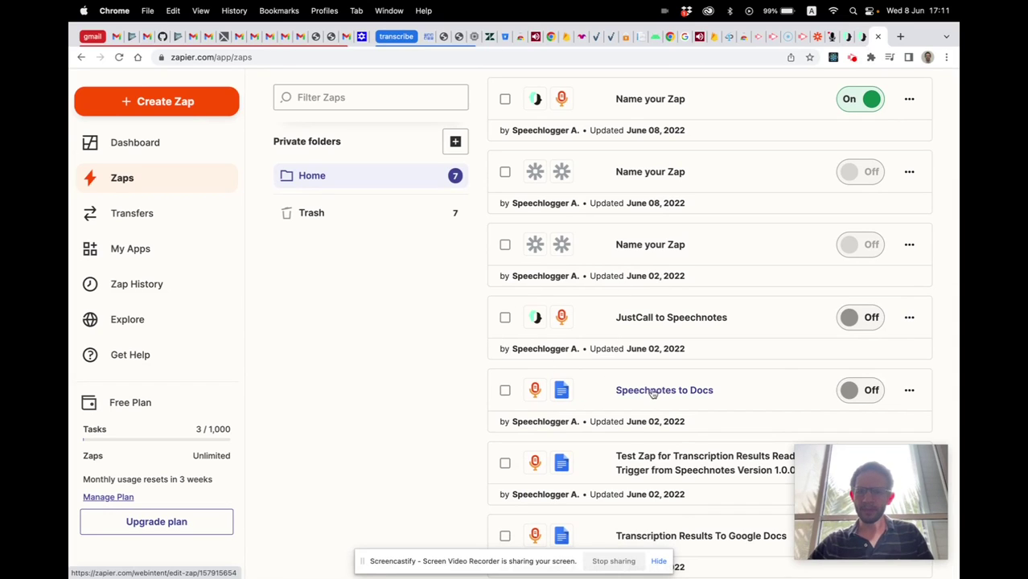
scroll(748, 321, up, 3)
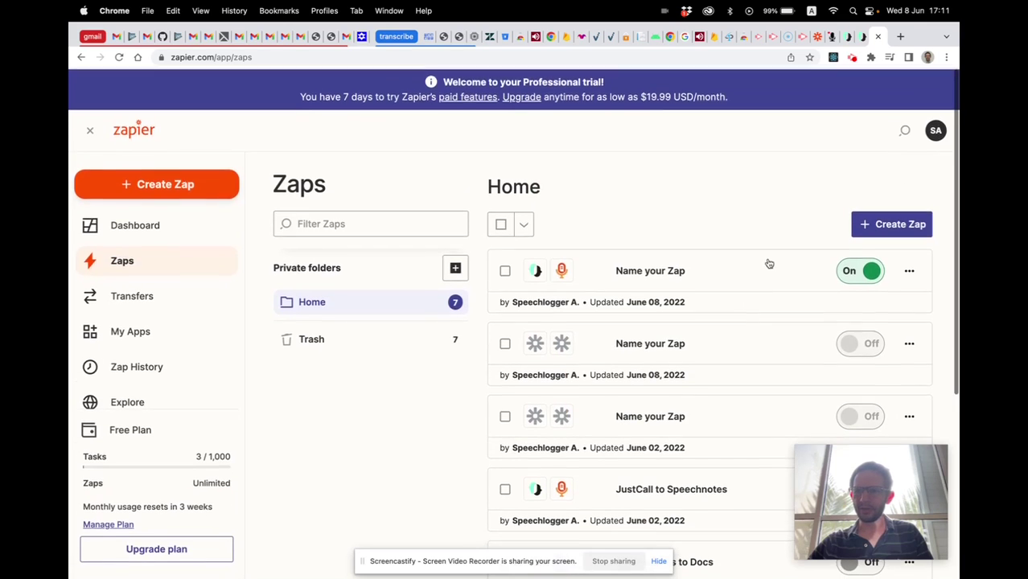
click(834, 42)
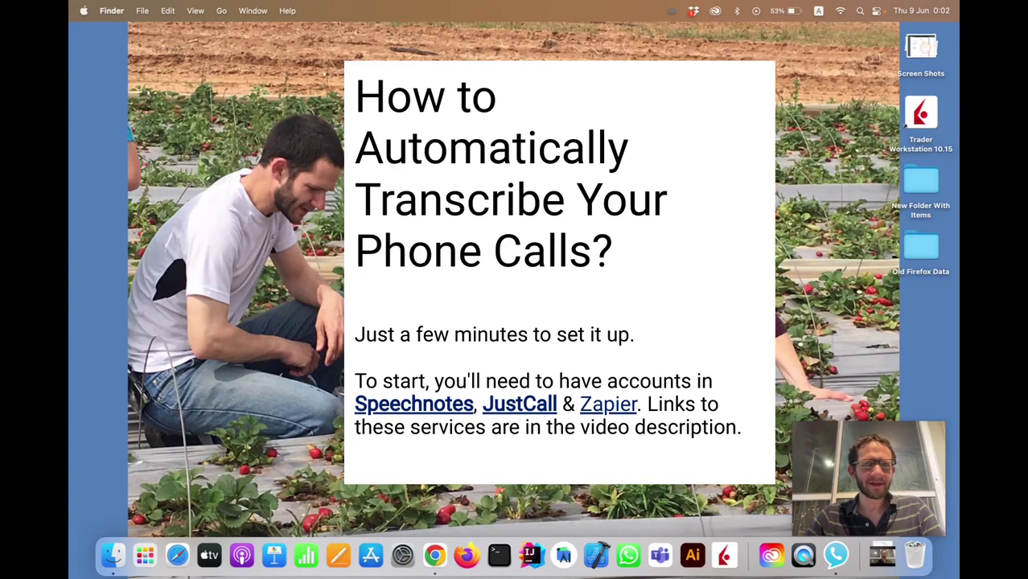